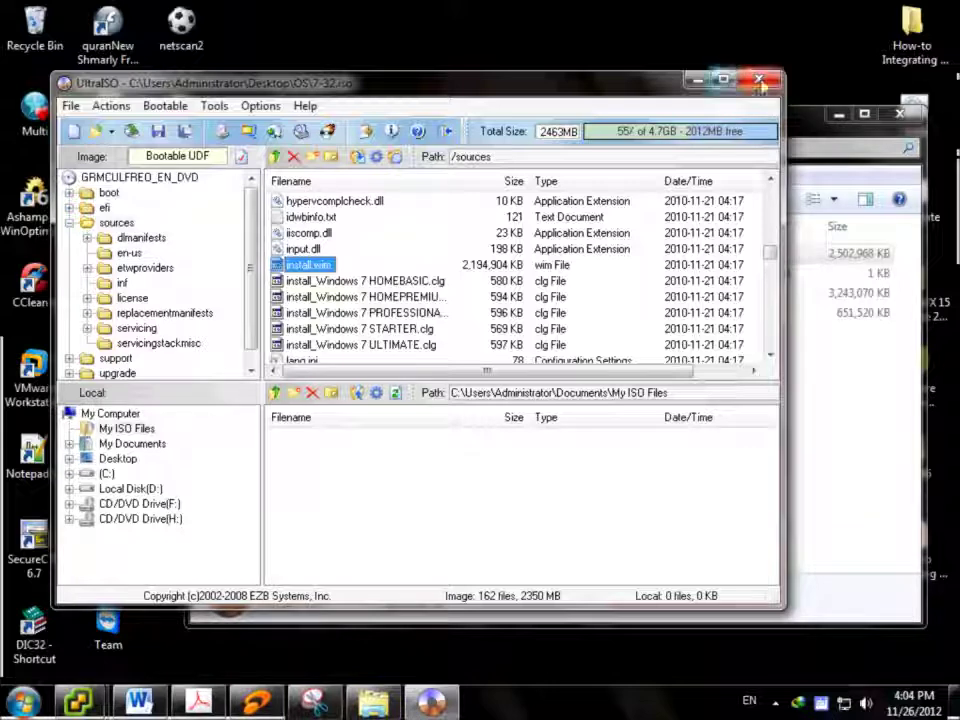
Close UltraISO with the 7-32.iso image and its sources folder still open
{"action": "left_click", "coordinate": [759, 80]}
Close the OS folder window and bring the SRV-2008-01 console forward
{"action": "left_click", "coordinate": [898, 118]}
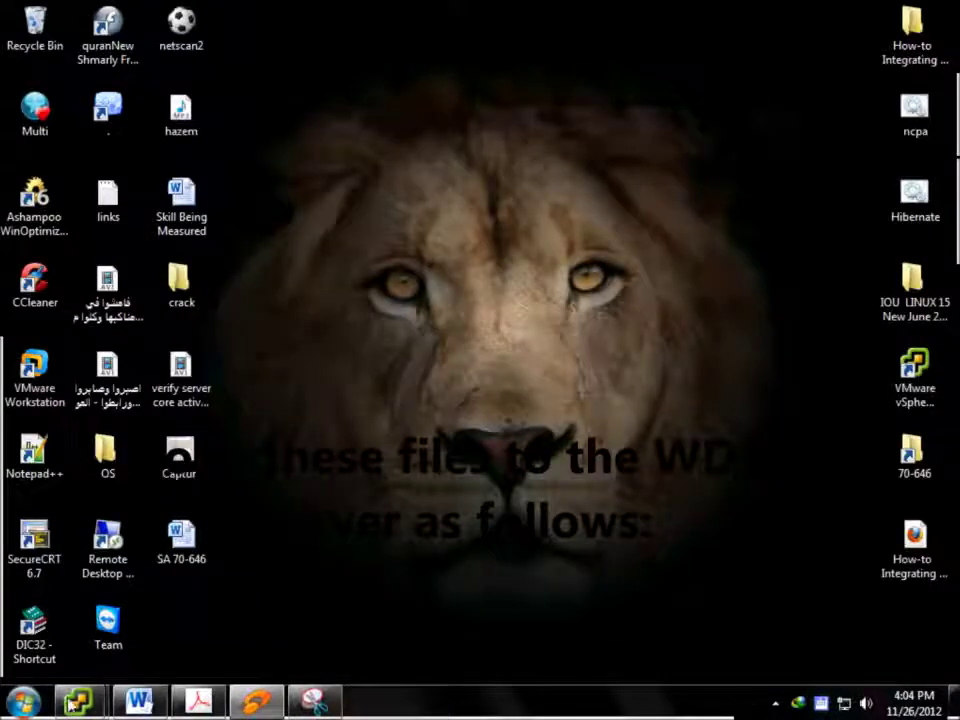
{"action": "mouse_move", "coordinate": [79, 700]}
{"action": "left_click", "coordinate": [318, 570]}
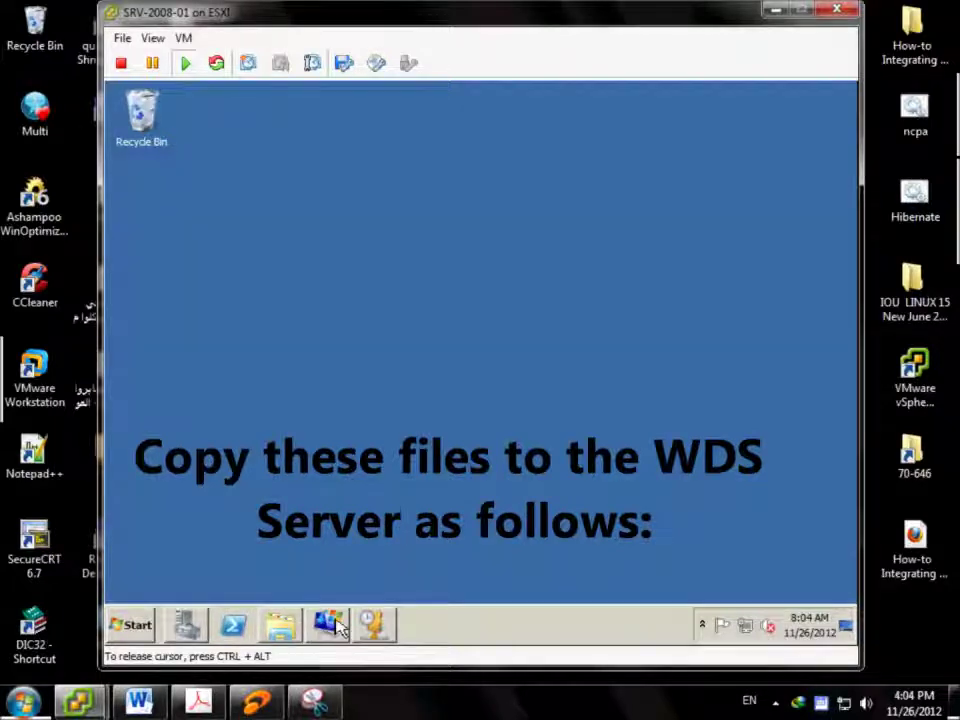
Check the 192.168.1.0 scope's address pool 192.168.1.200–192.168.1.254 in DHCP, then close DHCP
{"action": "left_click", "coordinate": [373, 624]}
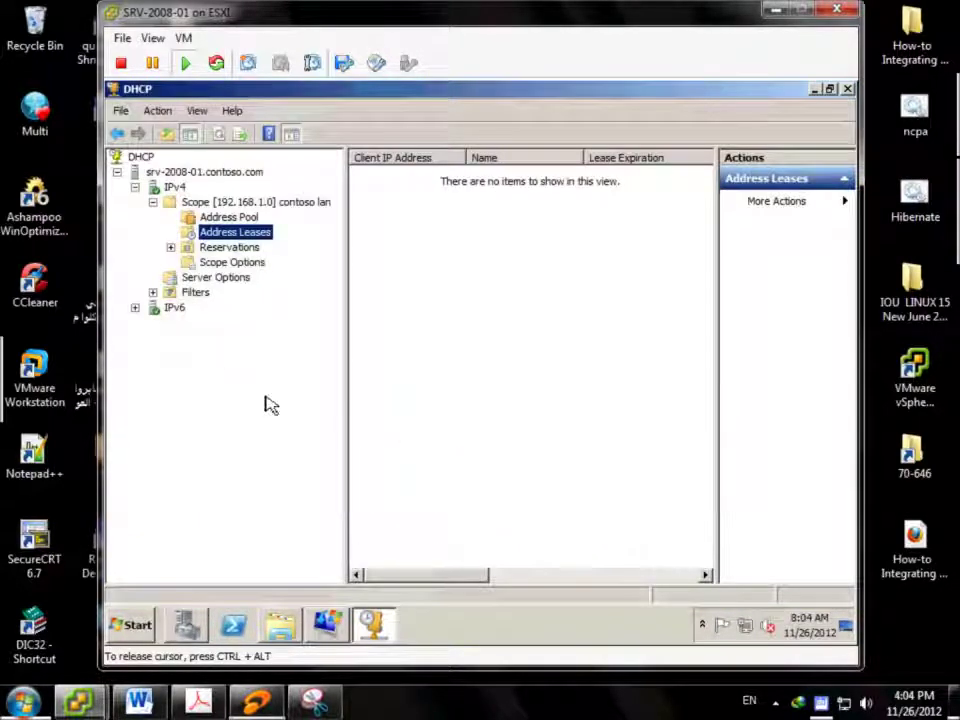
{"action": "left_click", "coordinate": [172, 188]}
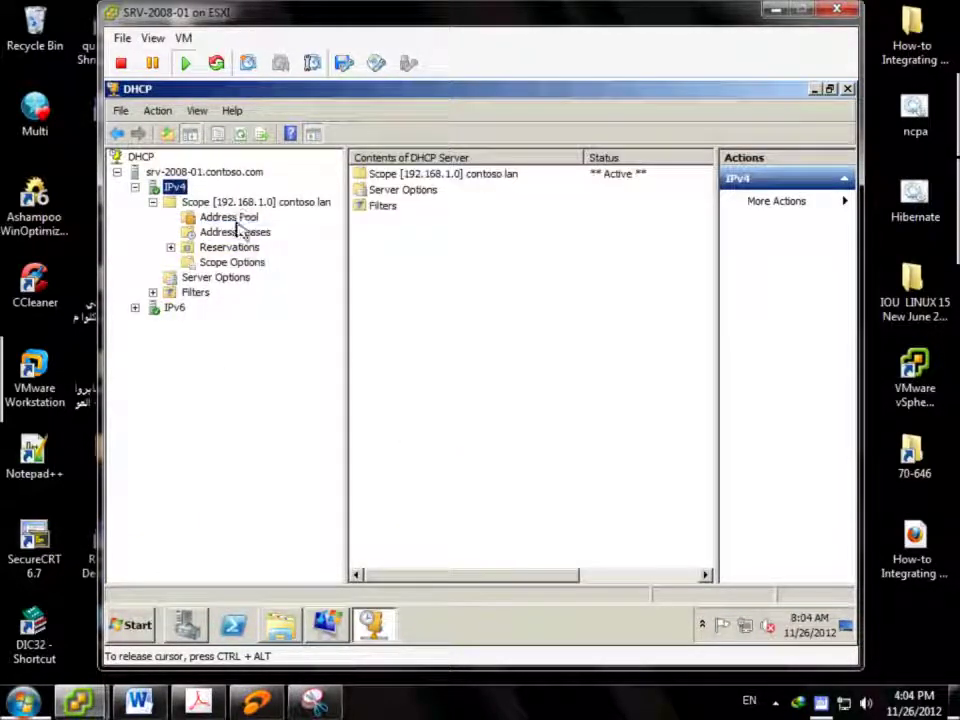
{"action": "left_click", "coordinate": [252, 203]}
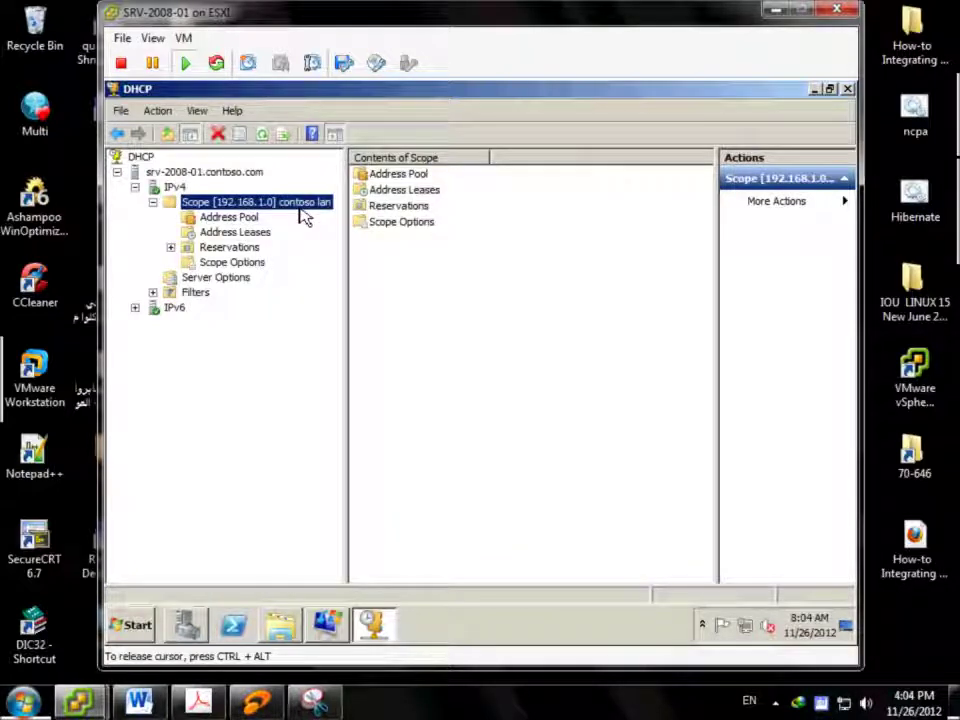
{"action": "left_click", "coordinate": [228, 217]}
{"action": "left_click", "coordinate": [395, 178]}
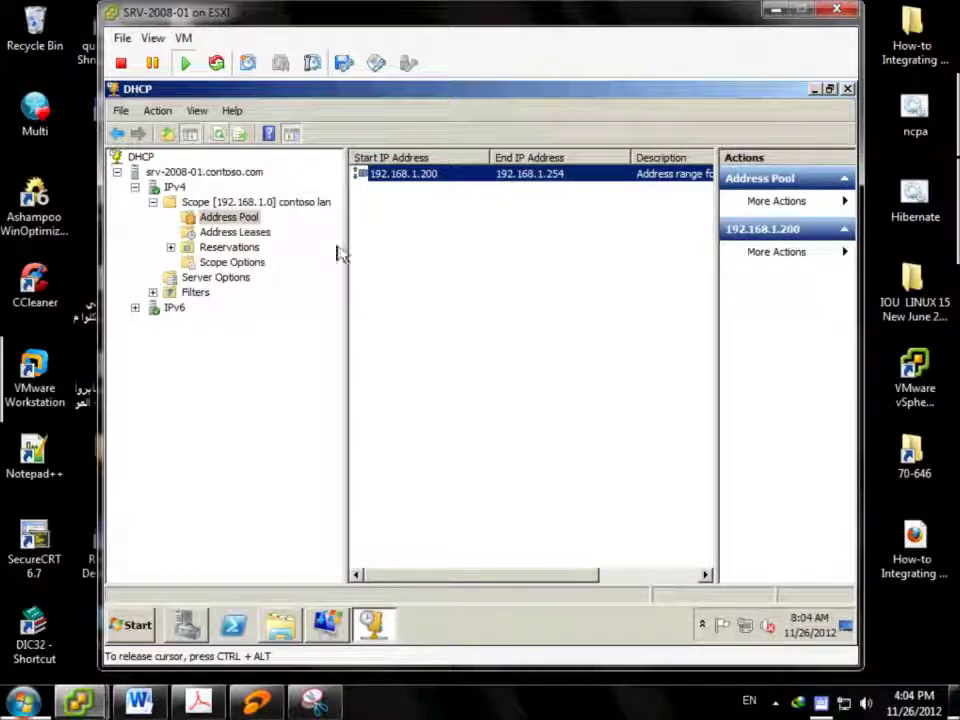
{"action": "left_click_drag", "start_coordinate": [345, 264], "coordinate": [325, 262]}
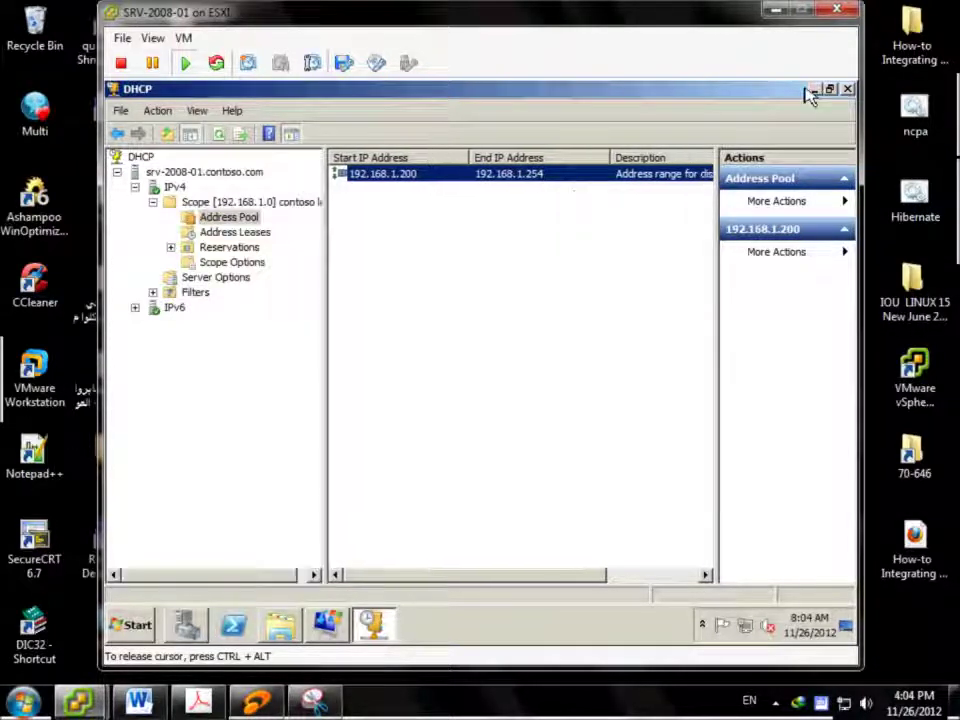
{"action": "left_click", "coordinate": [847, 91]}
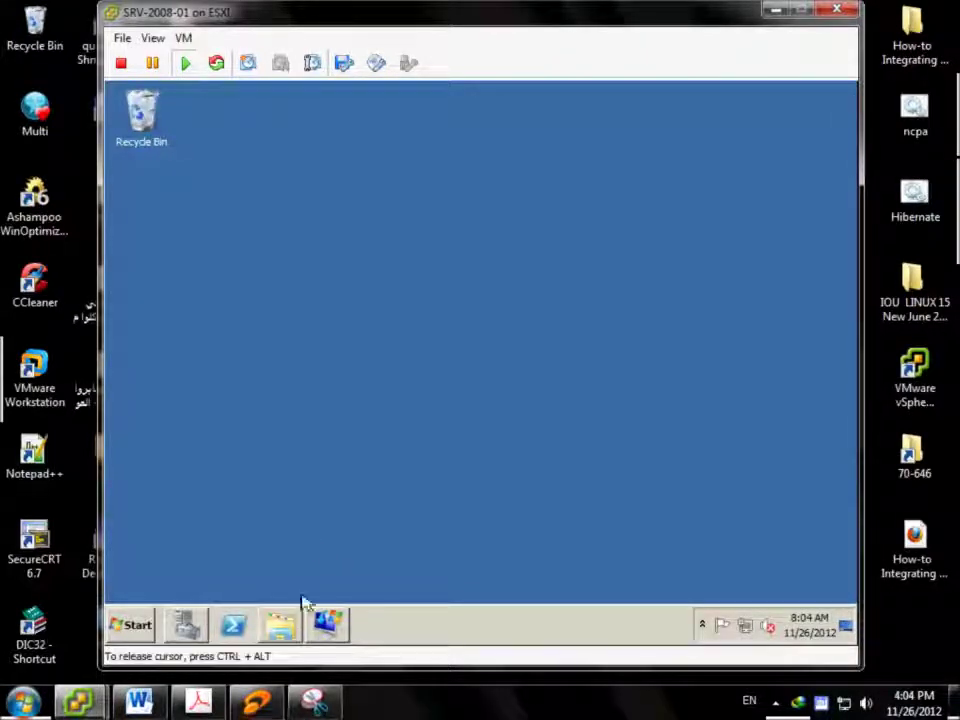
Dismiss the start menu and close the leftover Deployment Services window
{"action": "left_click", "coordinate": [140, 627]}
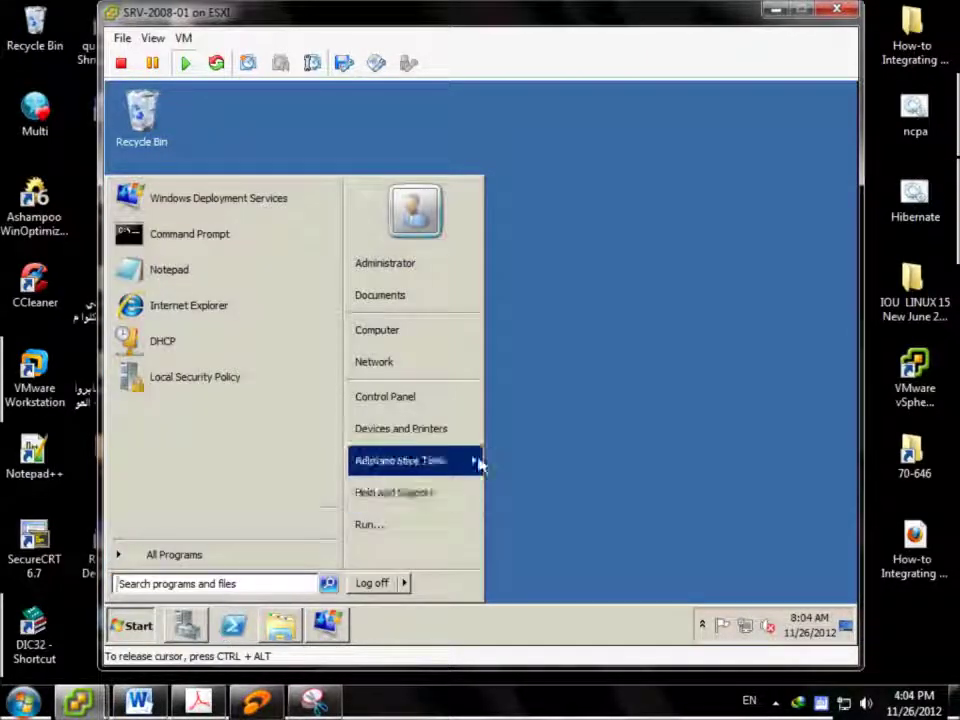
{"action": "mouse_move", "coordinate": [480, 463]}
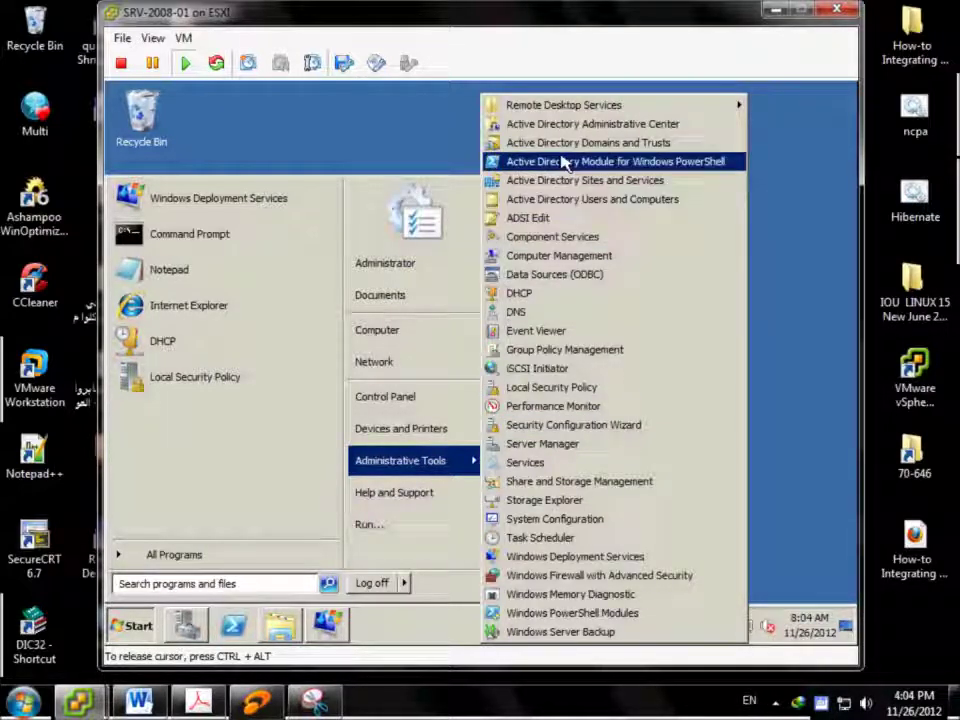
{"action": "left_click", "coordinate": [369, 147]}
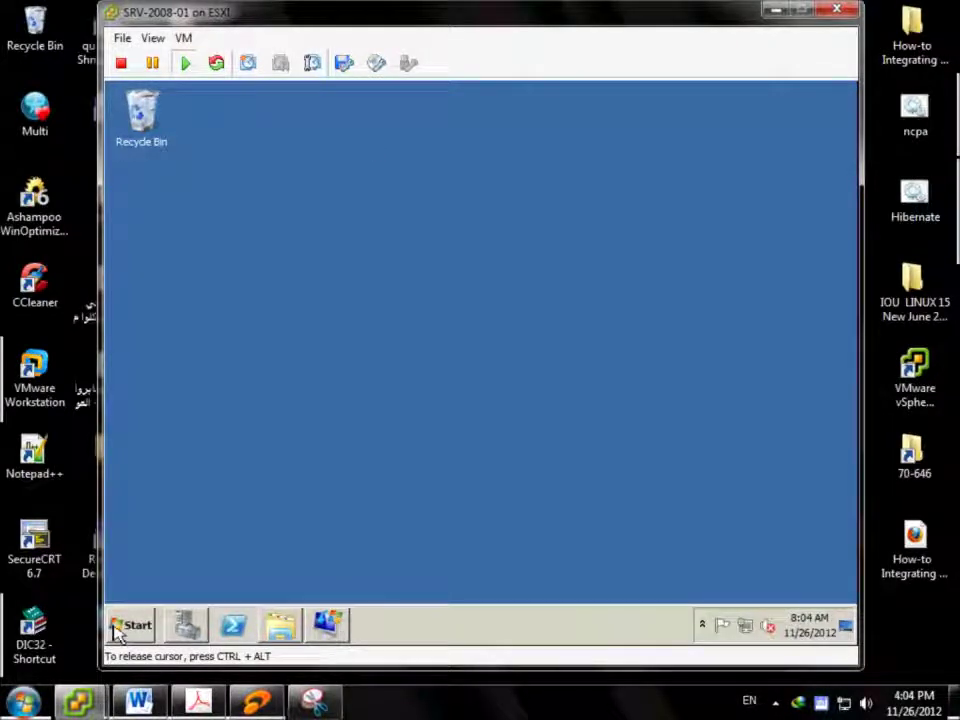
{"action": "right_click", "coordinate": [330, 637]}
{"action": "left_click", "coordinate": [328, 592]}
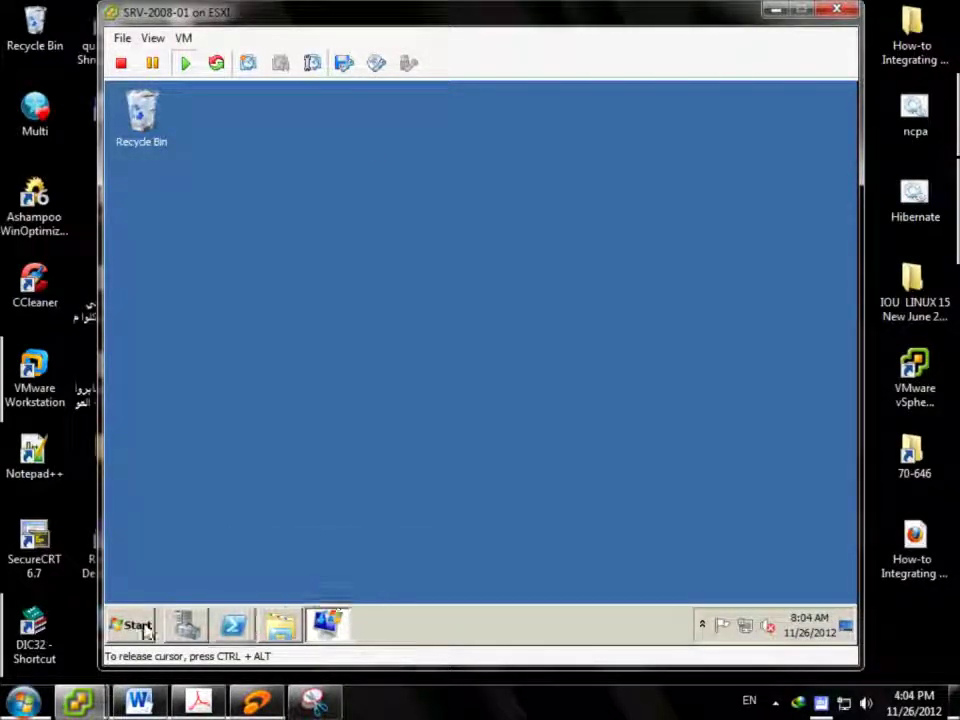
Launch Windows Deployment Services, expand SRV-2008-01.contoso.com and view its Boot Images
{"action": "left_click", "coordinate": [132, 625]}
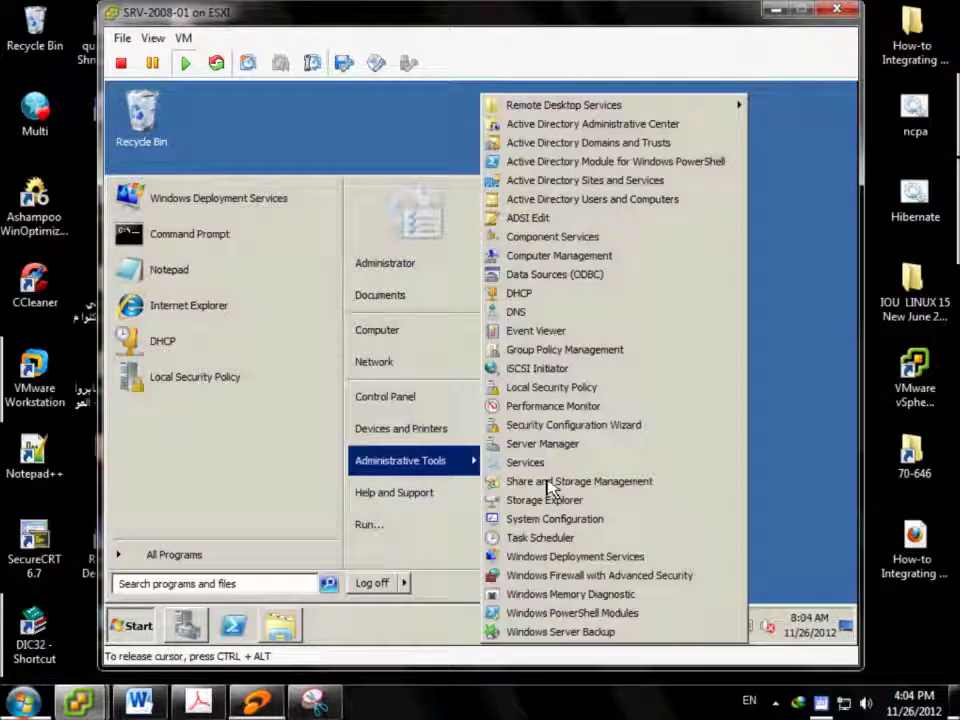
{"action": "left_click", "coordinate": [670, 560]}
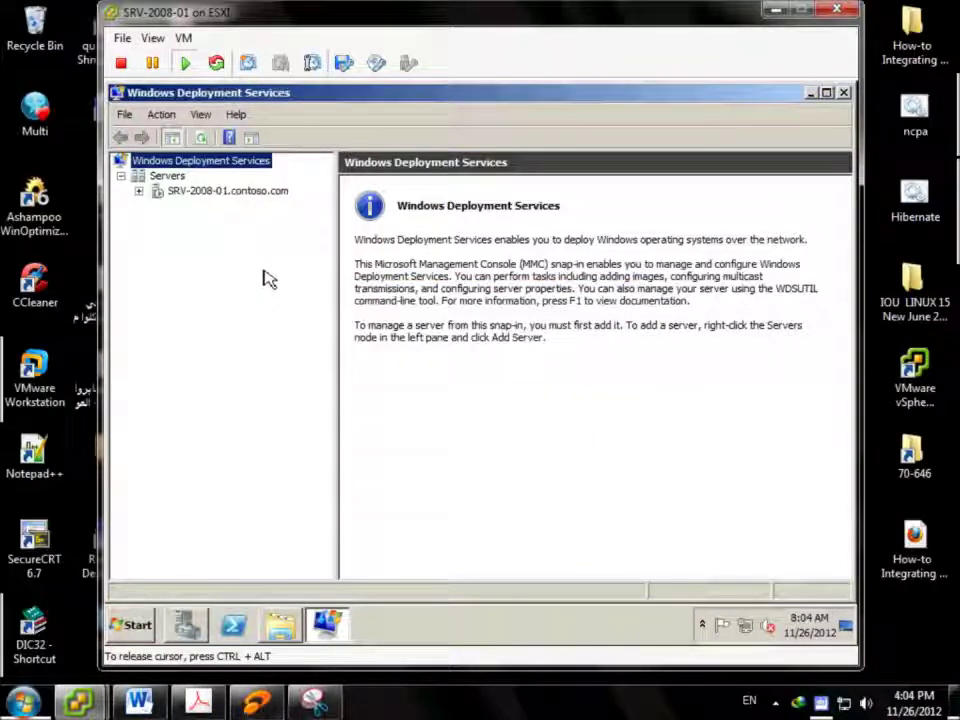
{"action": "left_click", "coordinate": [157, 193]}
{"action": "left_click", "coordinate": [140, 193]}
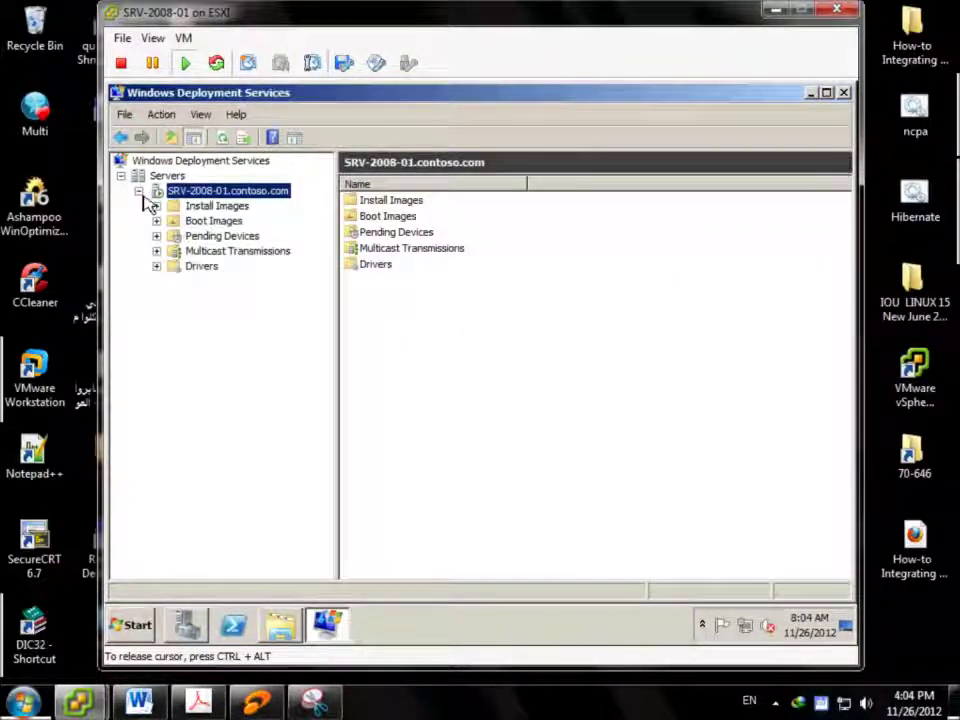
{"action": "left_click", "coordinate": [195, 223]}
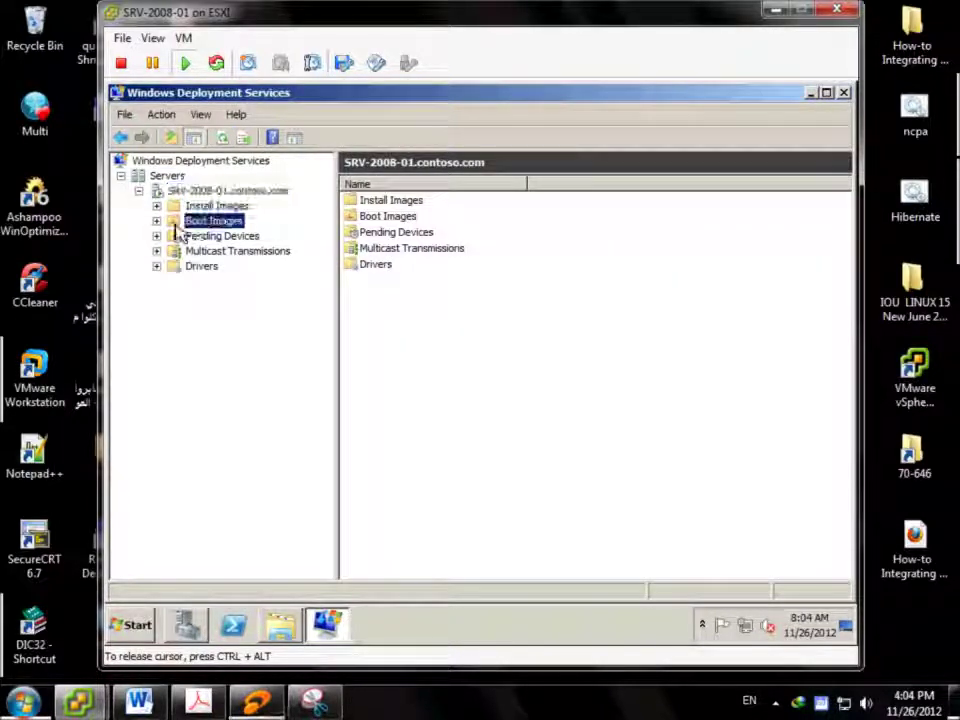
Start adding a boot image and select C:\RemoteInstall\boot.wim as its file
{"action": "right_click", "coordinate": [230, 232]}
{"action": "left_click", "coordinate": [262, 233]}
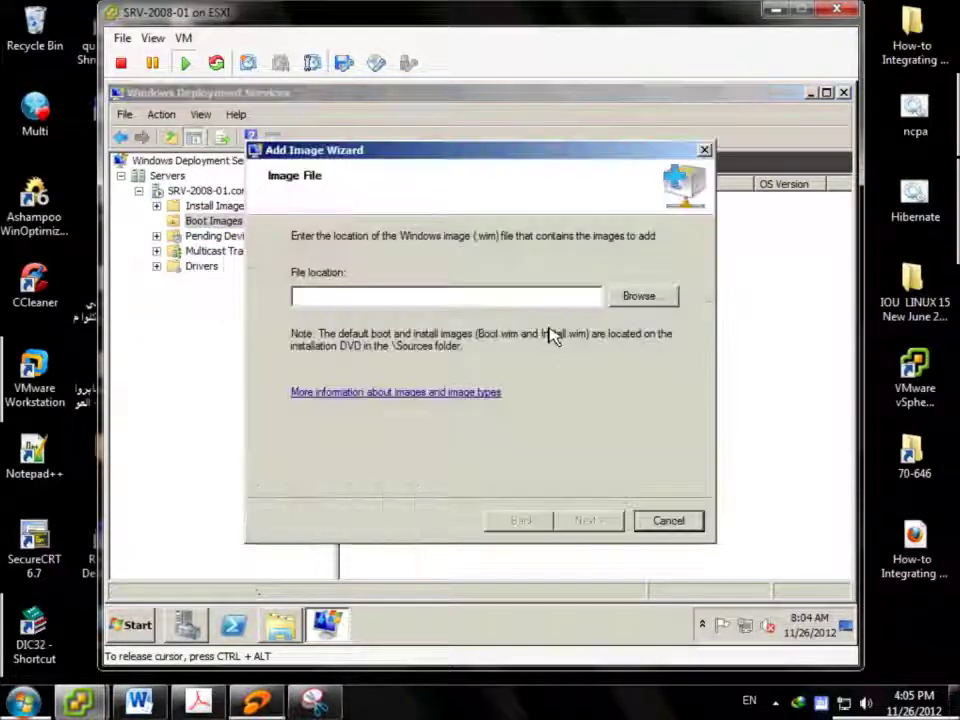
{"action": "left_click", "coordinate": [636, 300]}
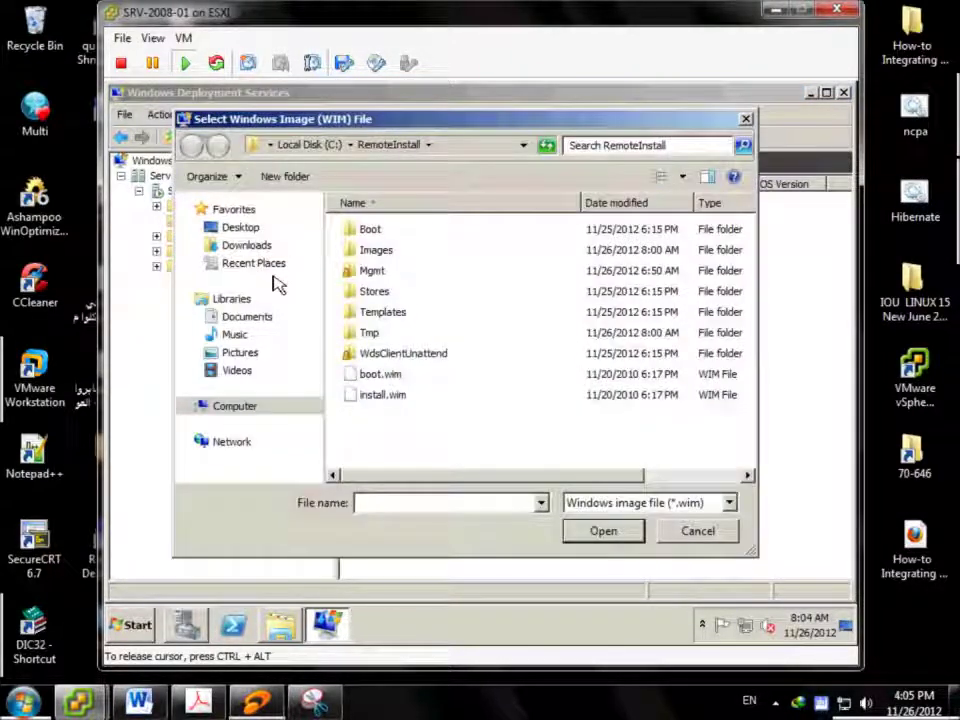
{"action": "left_click", "coordinate": [224, 409]}
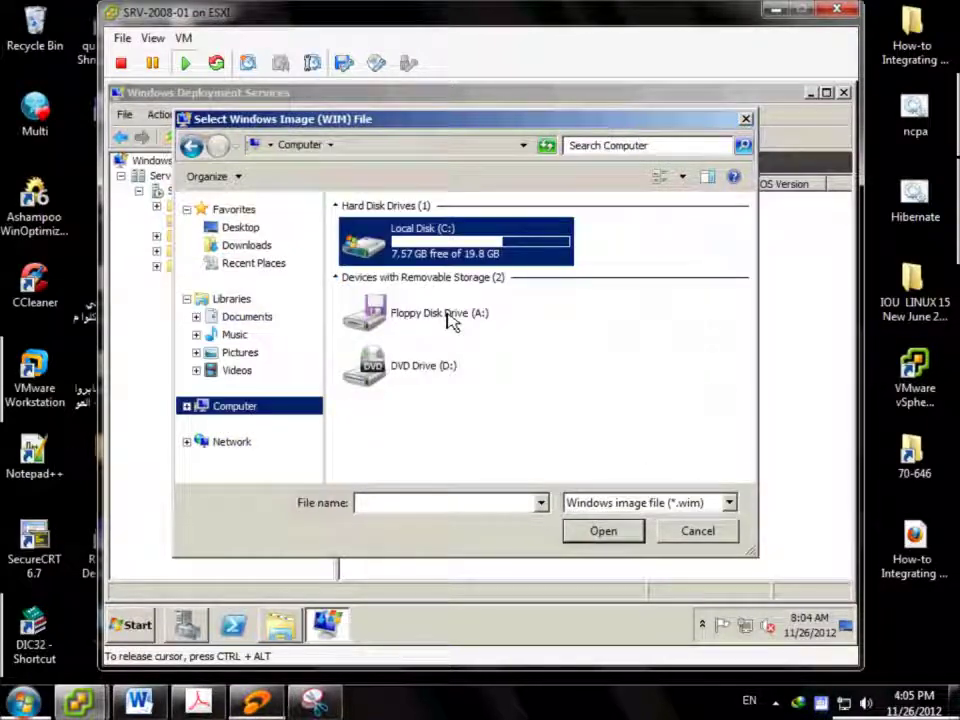
{"action": "double_click", "coordinate": [466, 256]}
{"action": "left_click", "coordinate": [396, 292]}
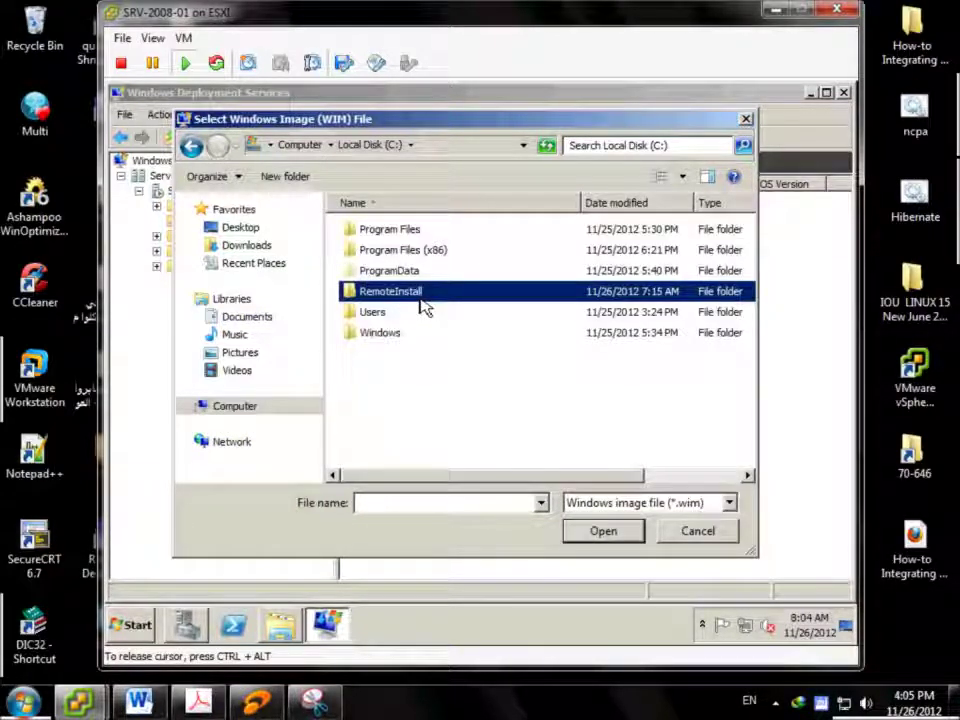
{"action": "left_click", "coordinate": [618, 540]}
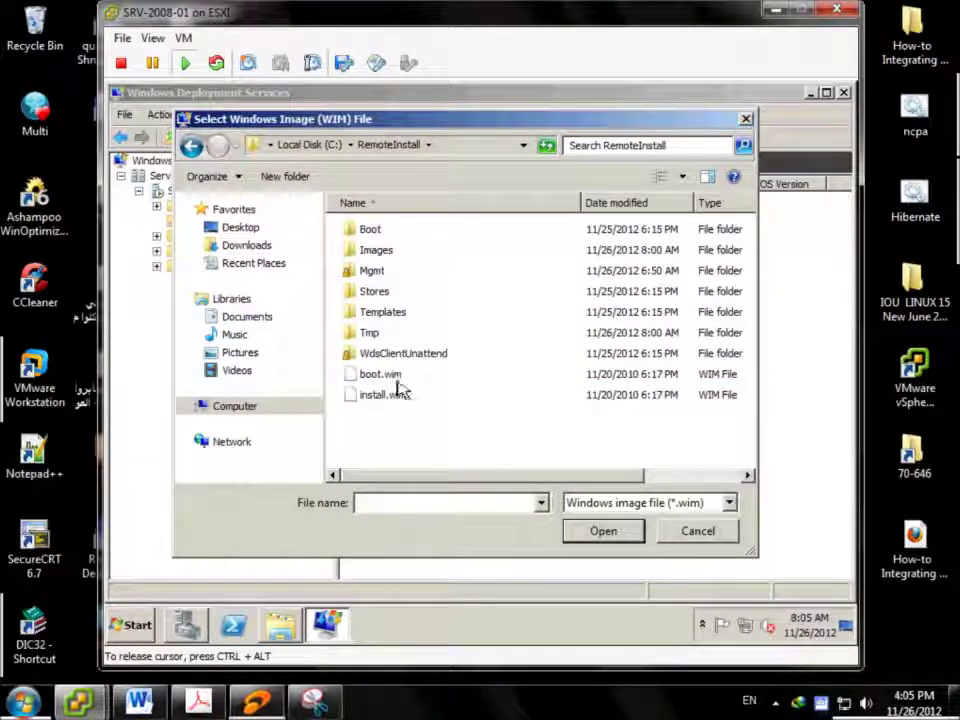
{"action": "left_click", "coordinate": [390, 378]}
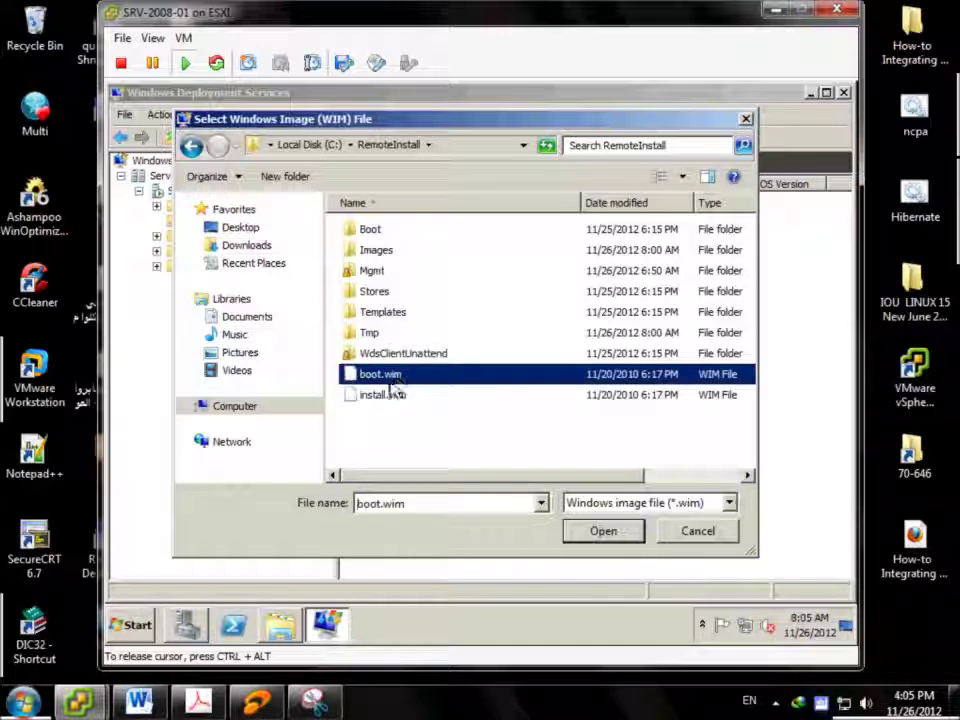
{"action": "left_click", "coordinate": [606, 535]}
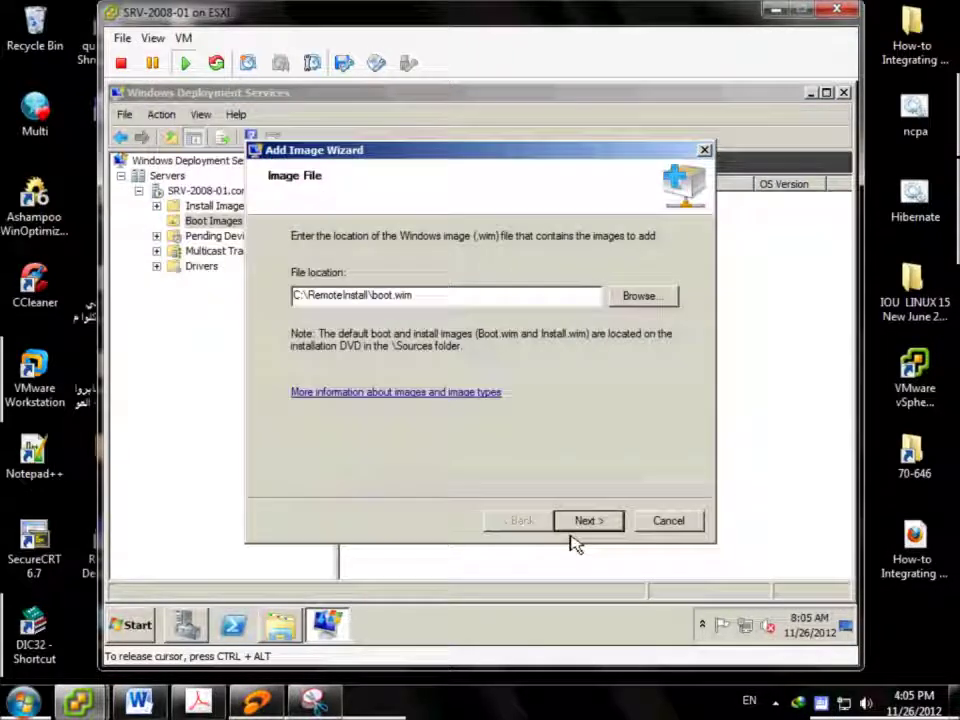
Add boot.wim as Microsoft Windows Setup (x86) with the default name and close the wizard
{"action": "left_click", "coordinate": [588, 520]}
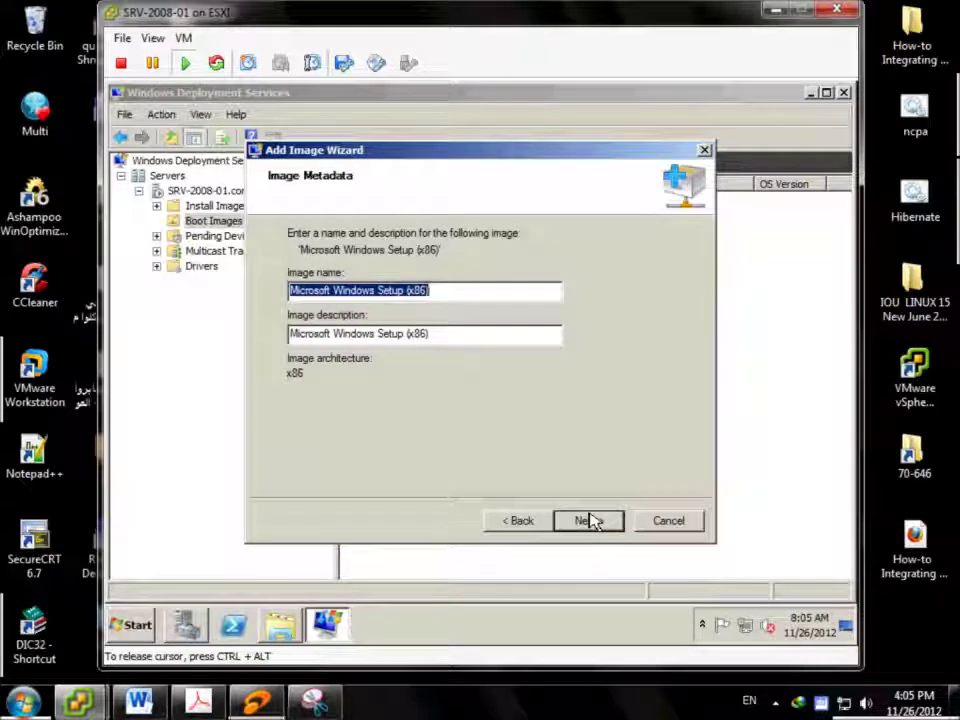
{"action": "left_click", "coordinate": [589, 520]}
{"action": "left_click", "coordinate": [589, 520]}
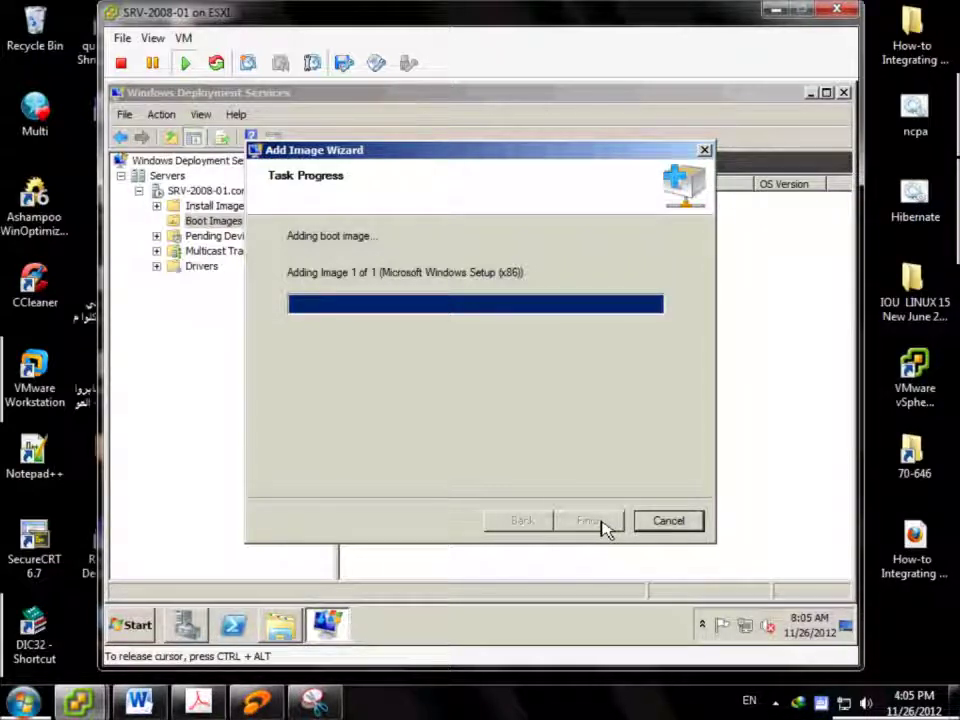
{"action": "left_click", "coordinate": [603, 527]}
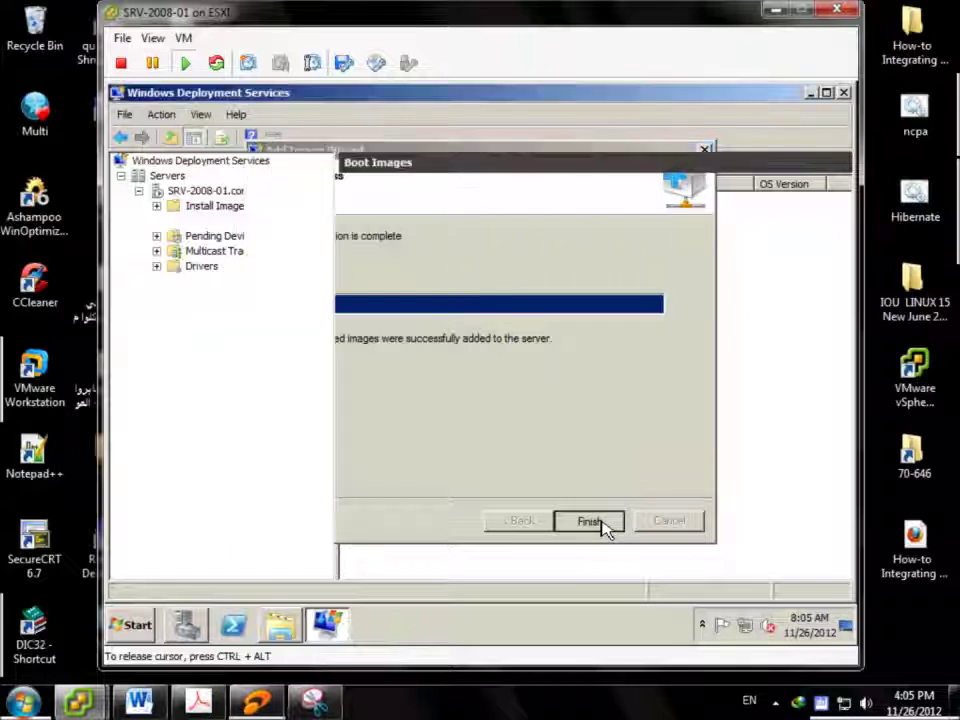
{"action": "left_click", "coordinate": [421, 203]}
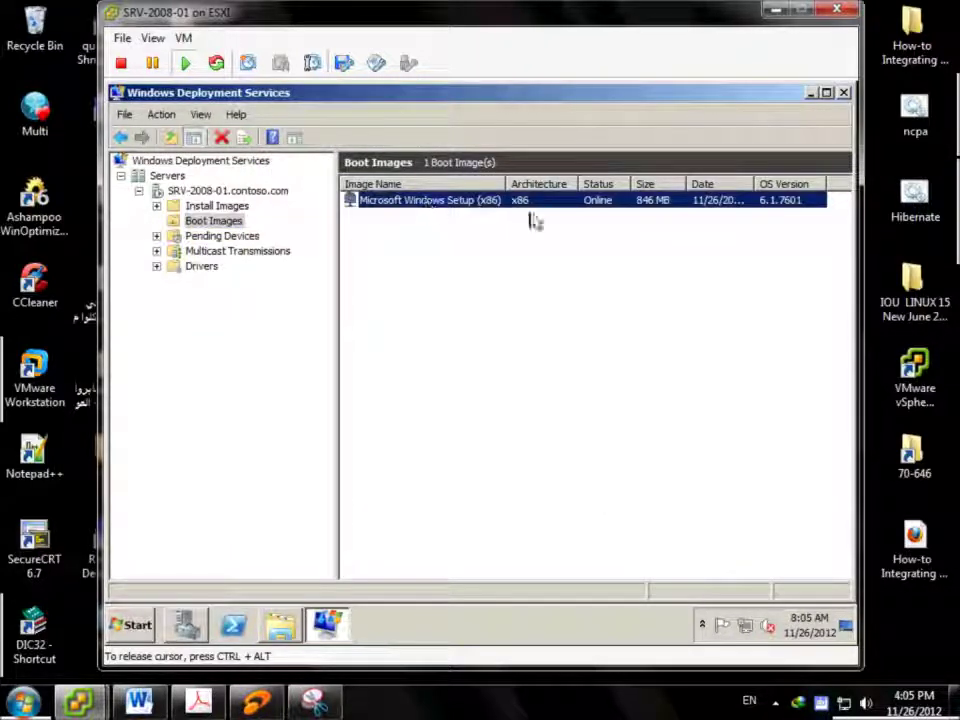
Start adding an install image to new group ImageGroup1 from C:\RemoteInstall\install.wim
{"action": "left_click", "coordinate": [190, 206]}
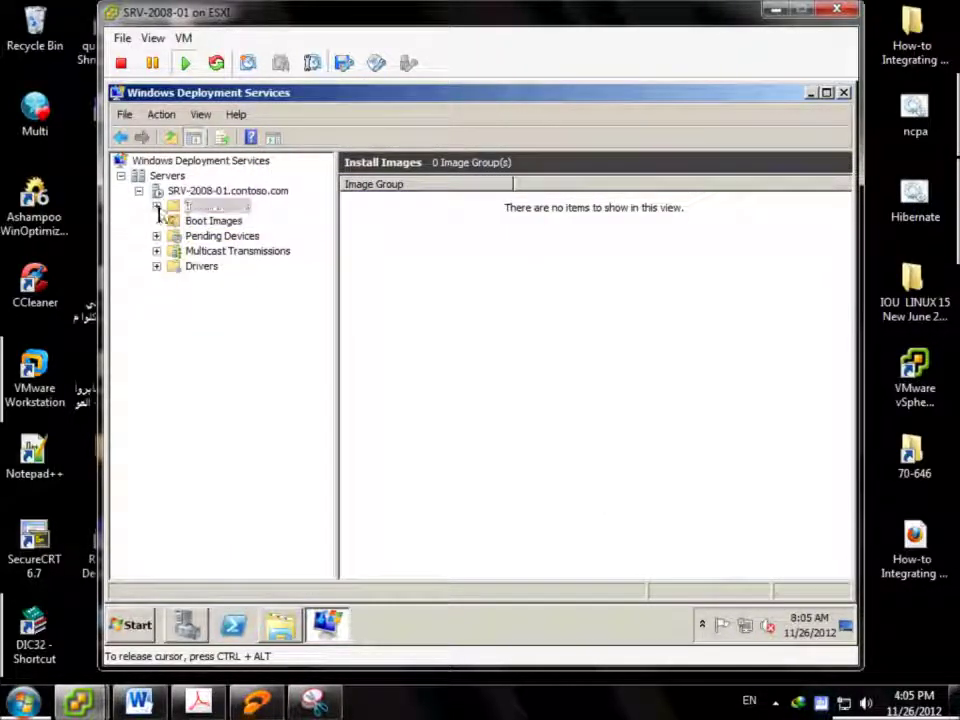
{"action": "right_click", "coordinate": [205, 210]}
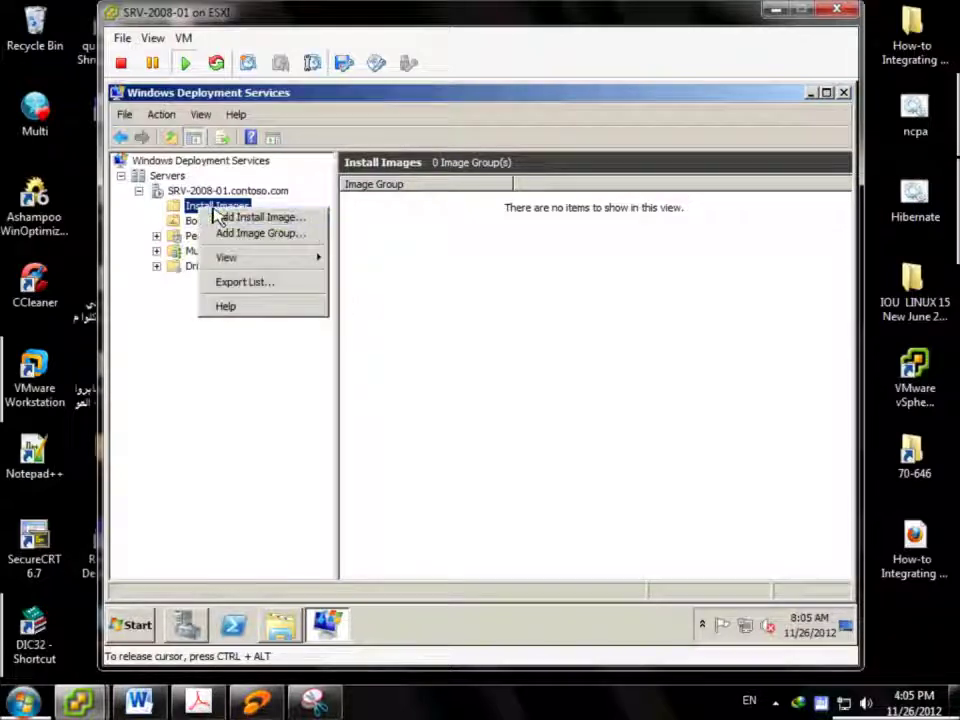
{"action": "left_click", "coordinate": [330, 219]}
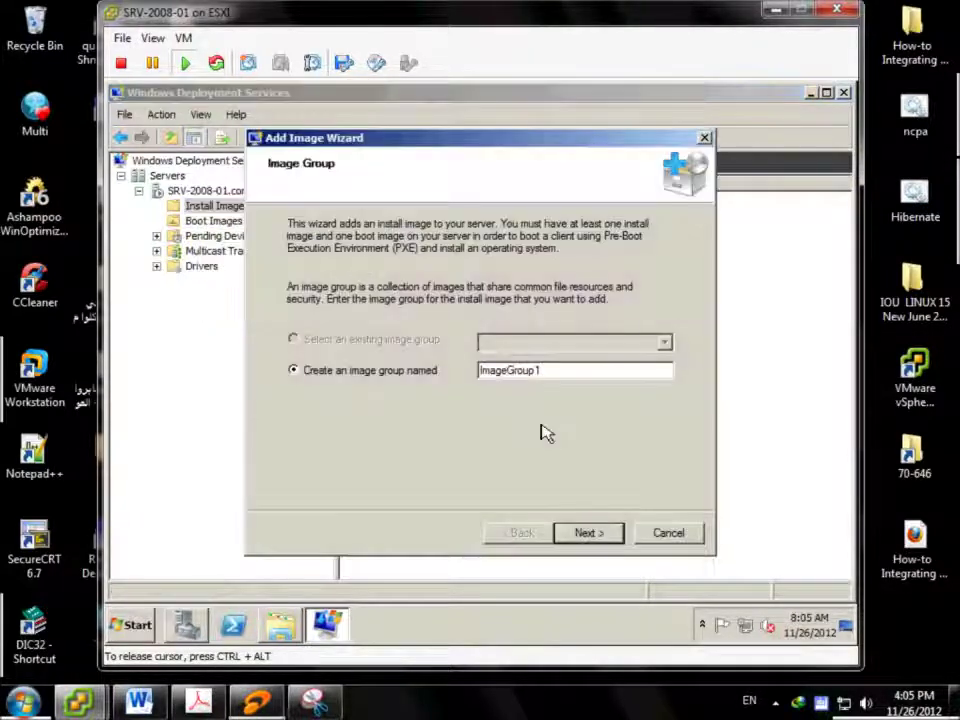
{"action": "left_click", "coordinate": [602, 532]}
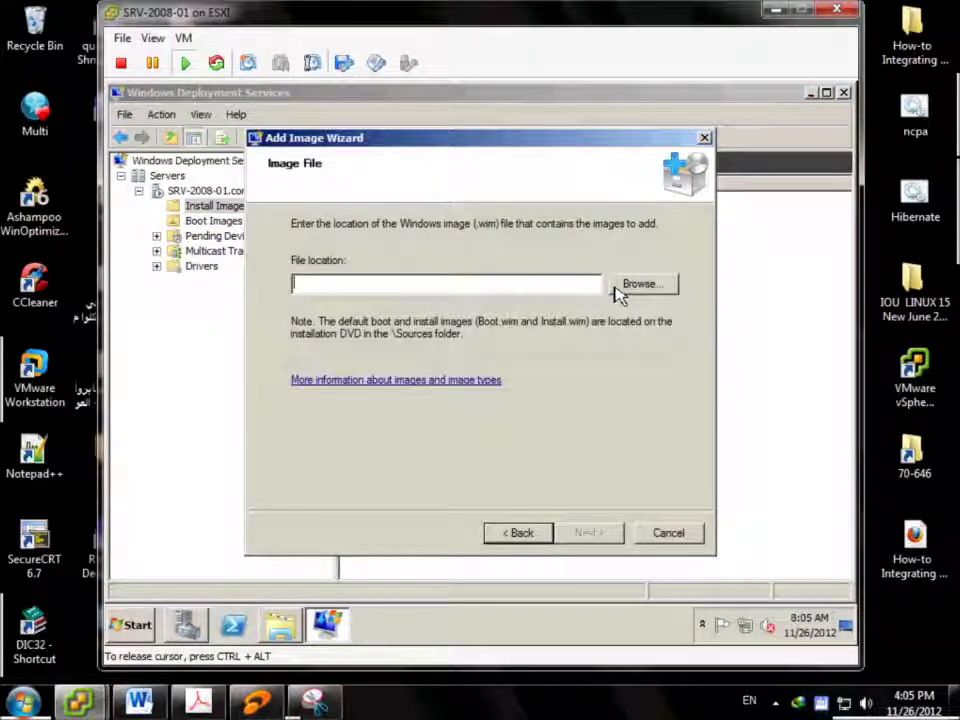
{"action": "left_click", "coordinate": [628, 288]}
{"action": "left_click", "coordinate": [391, 402]}
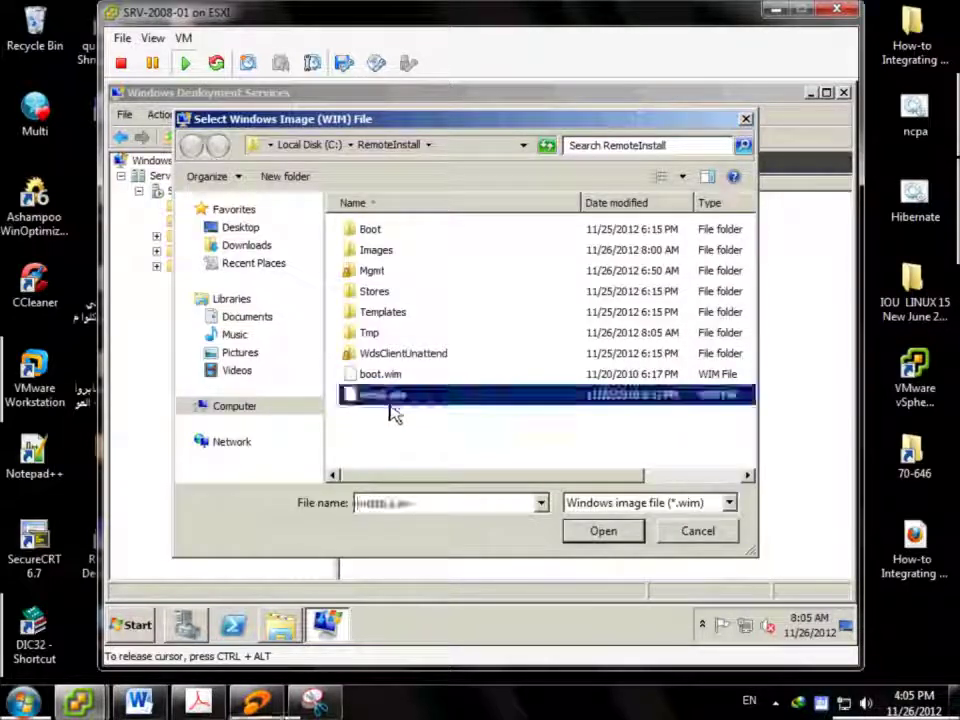
{"action": "left_click", "coordinate": [628, 537]}
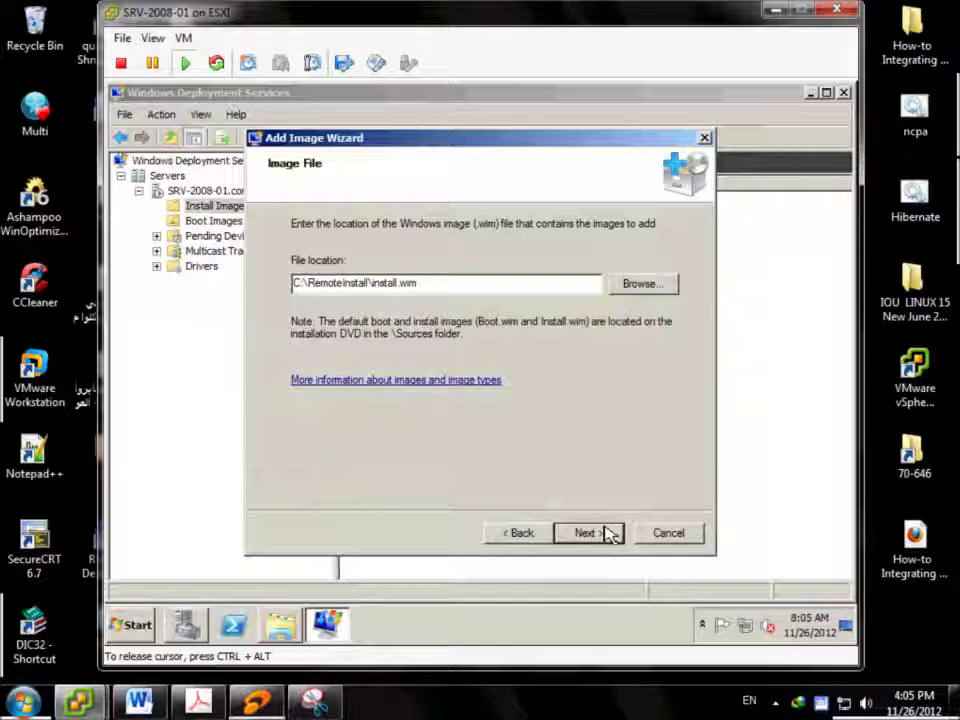
Review the Windows 7 editions inside install.wim and return to the image selection
{"action": "left_click", "coordinate": [609, 533]}
{"action": "left_click_drag", "start_coordinate": [383, 272], "coordinate": [467, 280]}
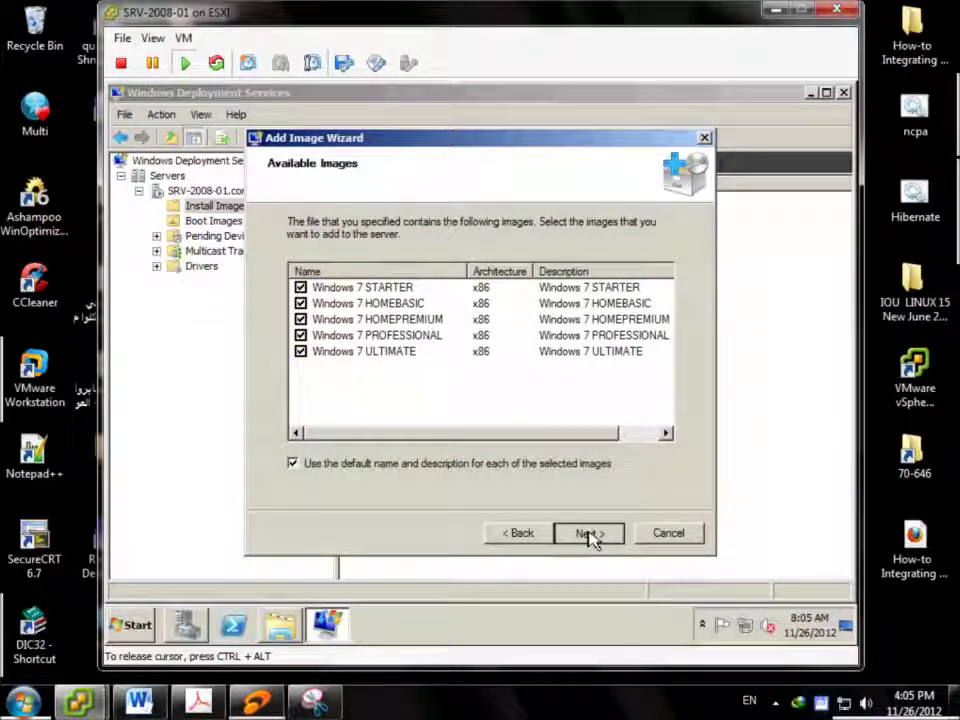
{"action": "left_click", "coordinate": [590, 533]}
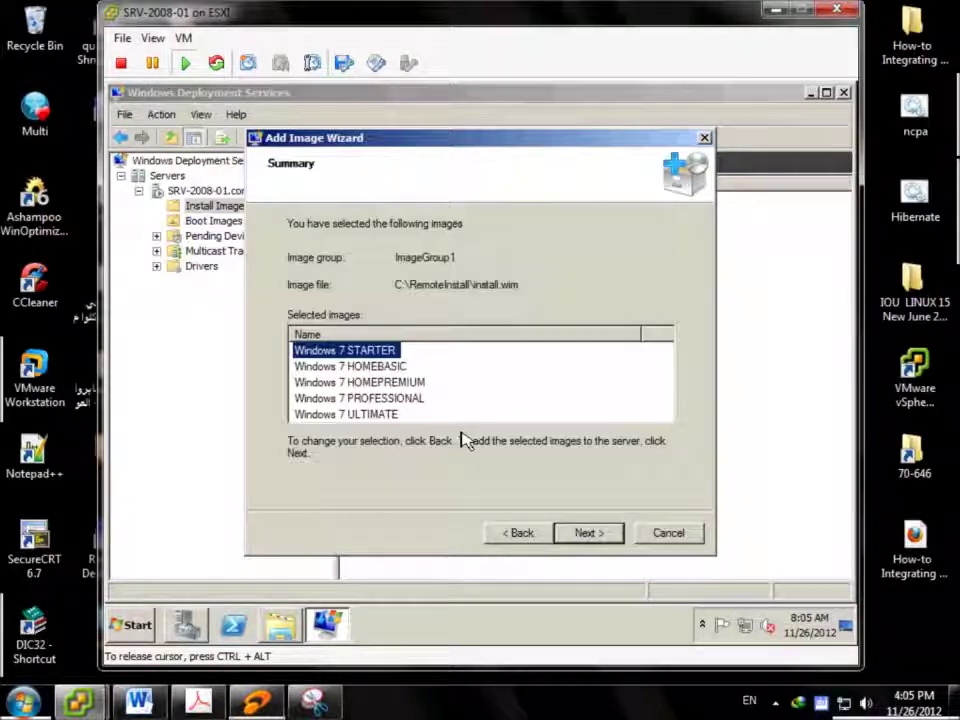
{"action": "left_click", "coordinate": [393, 415]}
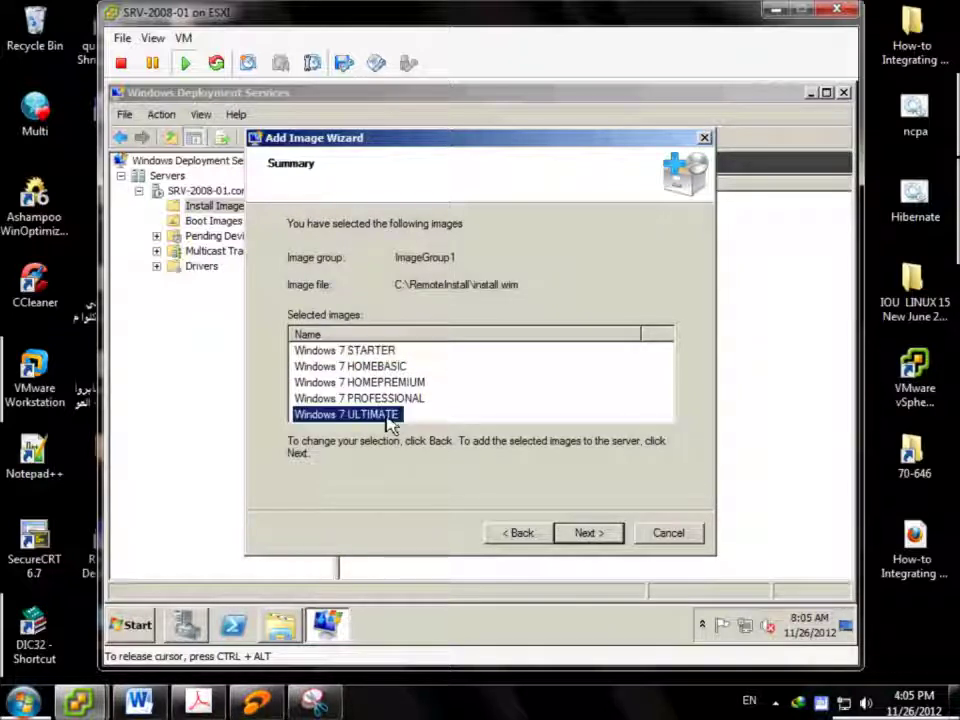
{"action": "left_click", "coordinate": [518, 535]}
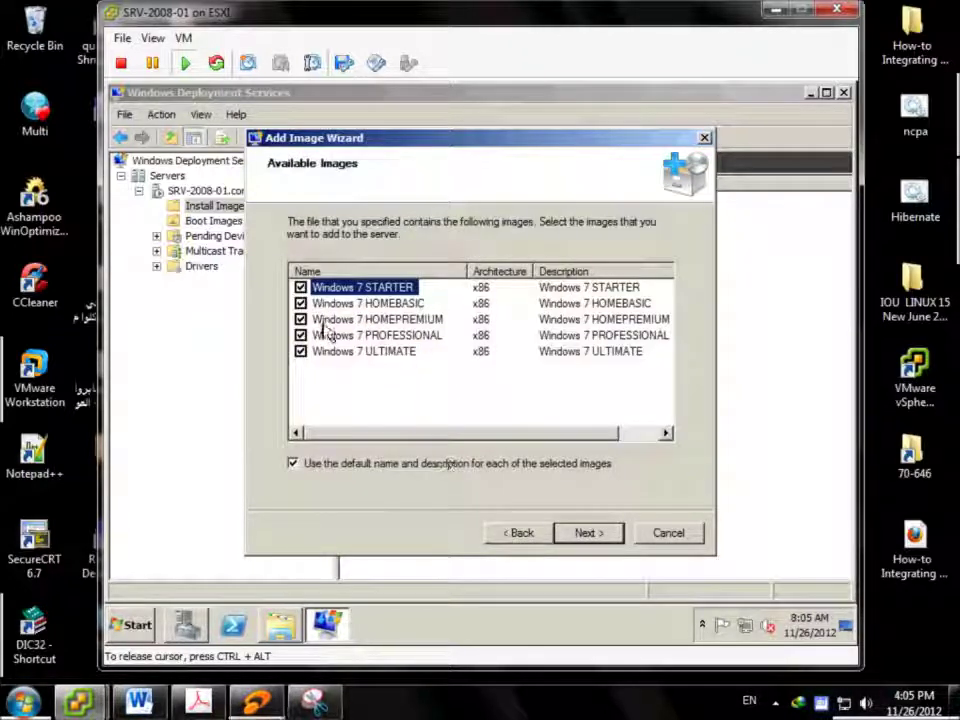
Untick the other editions so only Windows 7 ULTIMATE x86 is added to ImageGroup1
{"action": "left_click", "coordinate": [301, 288]}
{"action": "left_click", "coordinate": [301, 319]}
{"action": "left_click", "coordinate": [301, 335]}
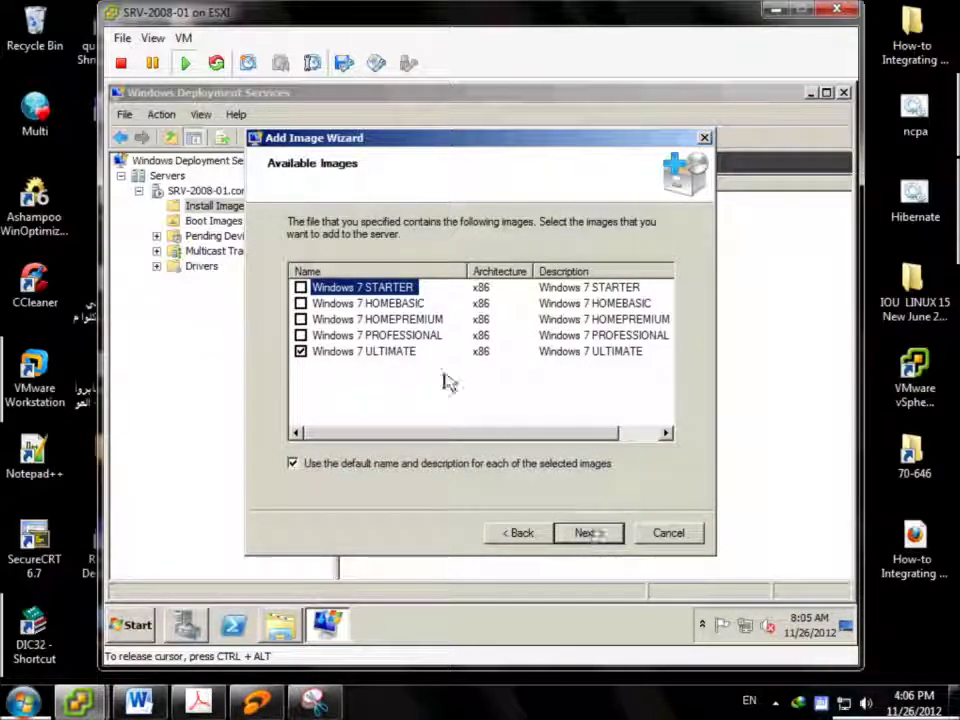
{"action": "left_click", "coordinate": [372, 351]}
{"action": "left_click", "coordinate": [606, 541]}
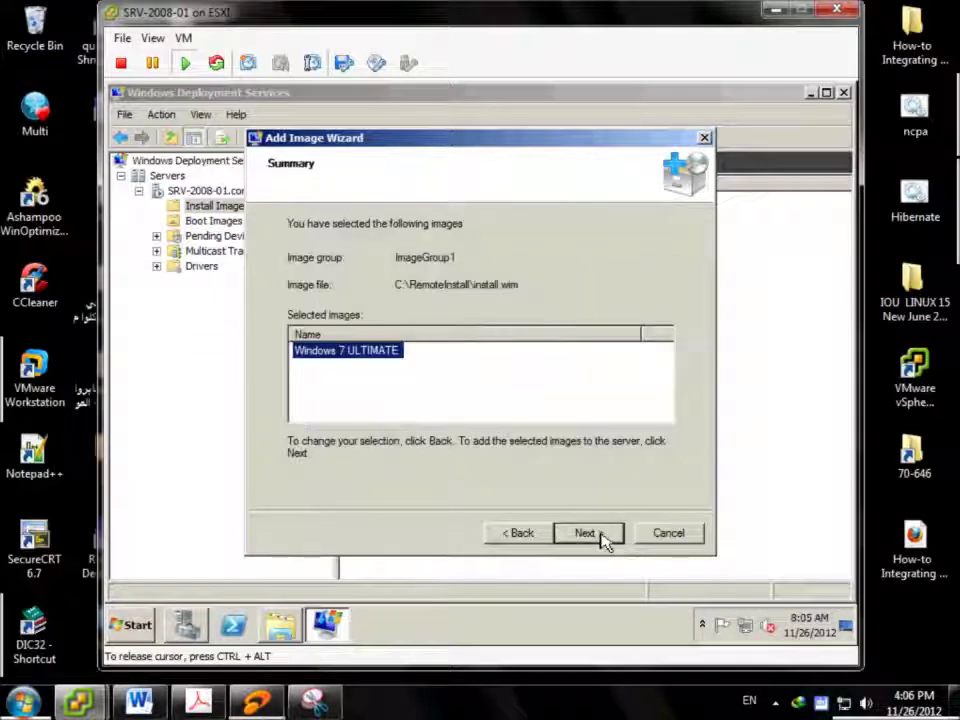
{"action": "left_click", "coordinate": [602, 540]}
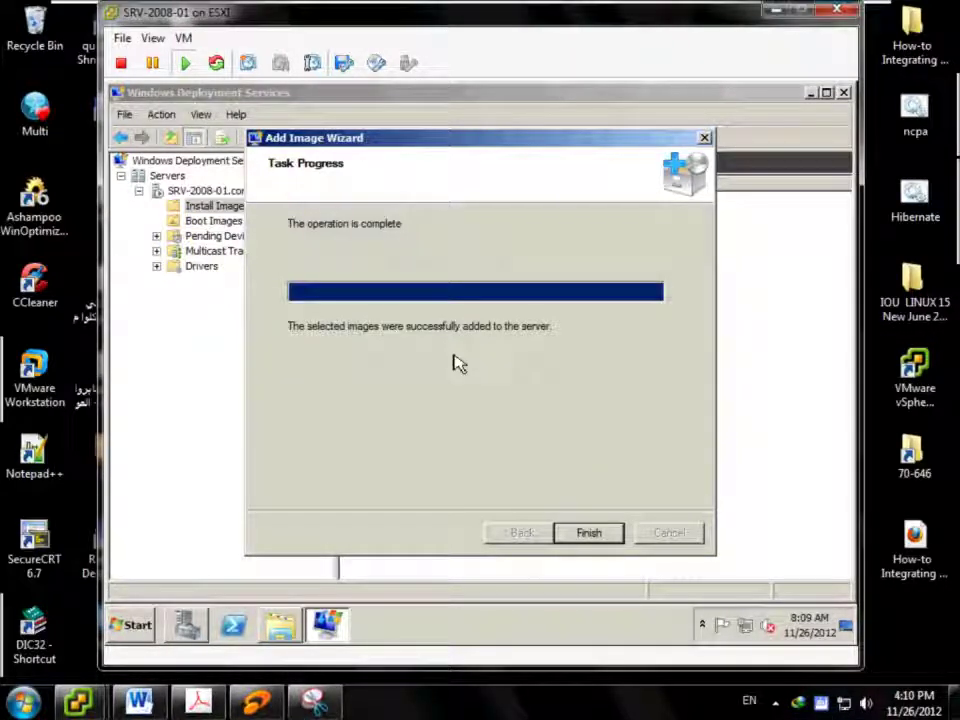
{"action": "left_click", "coordinate": [589, 530]}
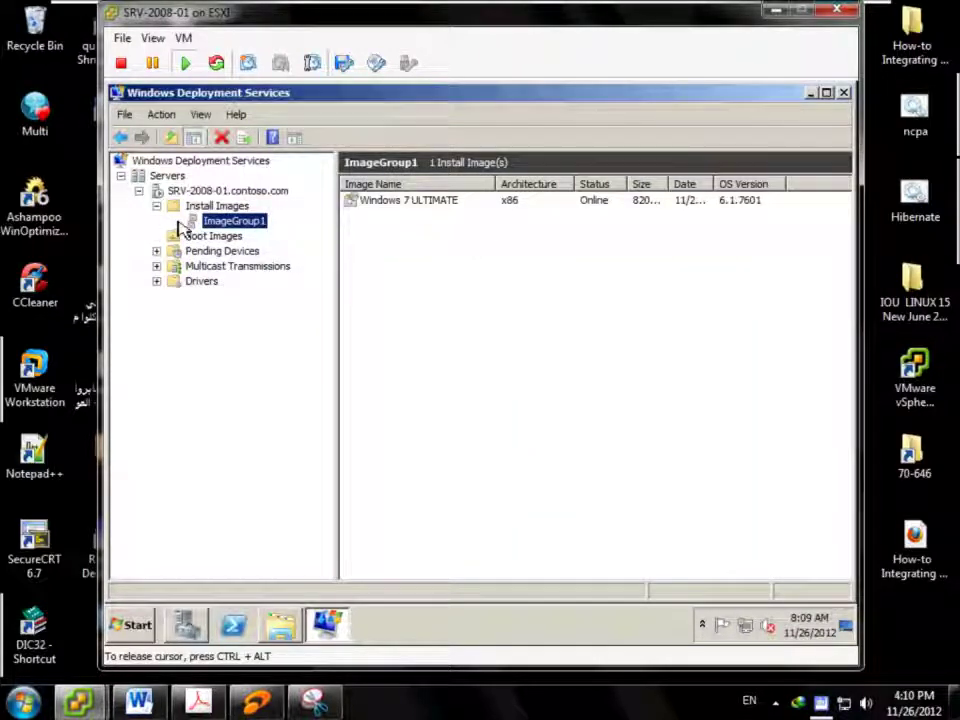
{"action": "left_click", "coordinate": [405, 213]}
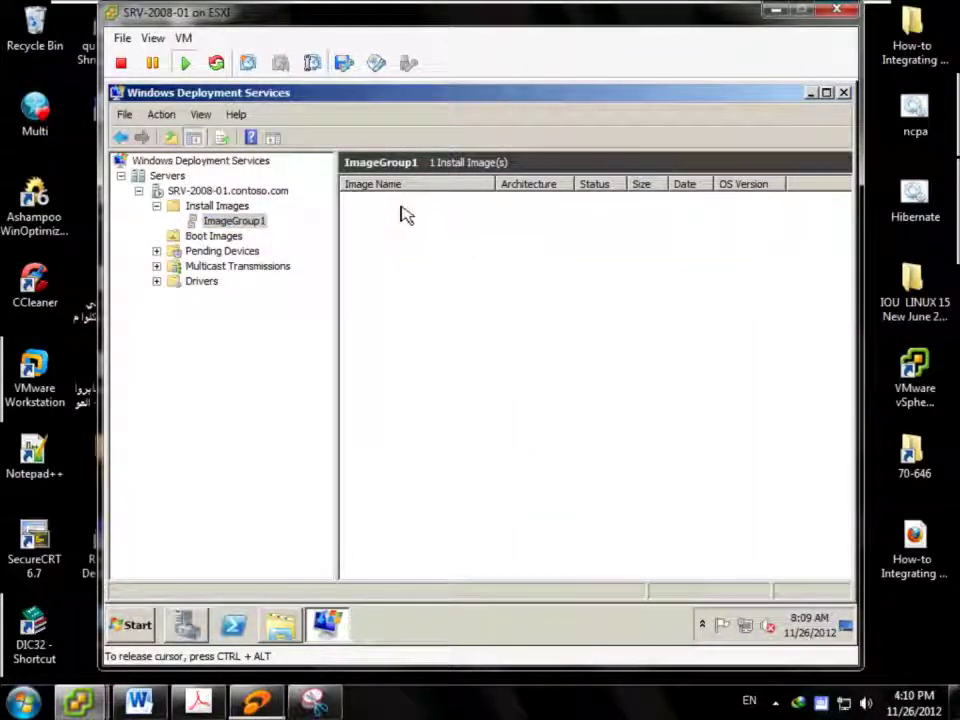
{"action": "left_click", "coordinate": [403, 208]}
{"action": "left_click", "coordinate": [478, 375]}
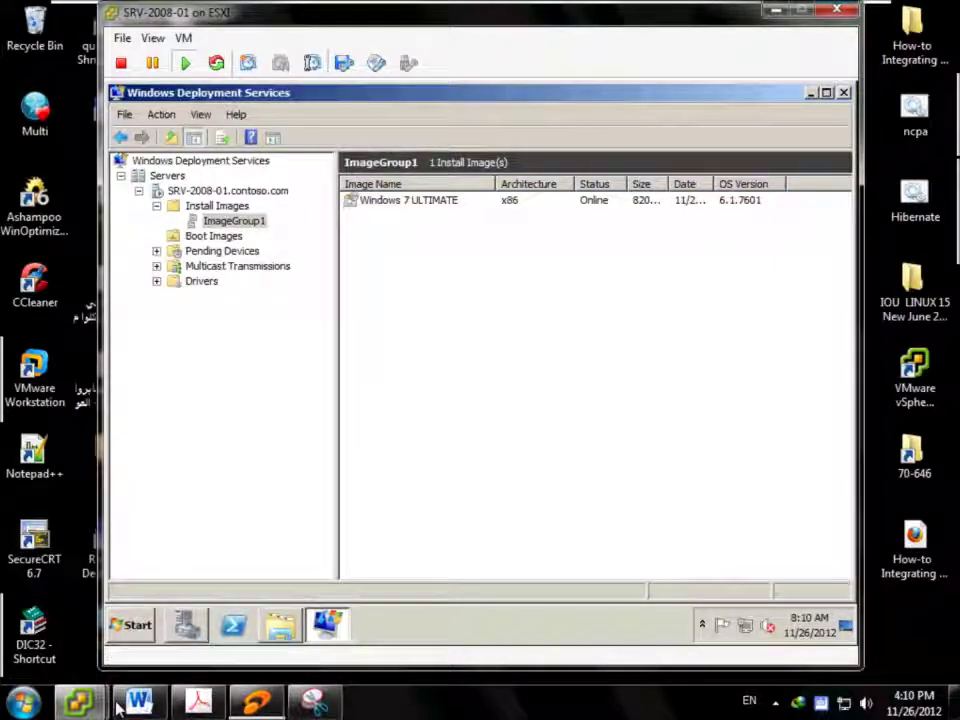
In the vSphere Client, start a new virtual machine on ESXi host 192.168.1.100
{"action": "mouse_move", "coordinate": [80, 700]}
{"action": "left_click", "coordinate": [115, 580]}
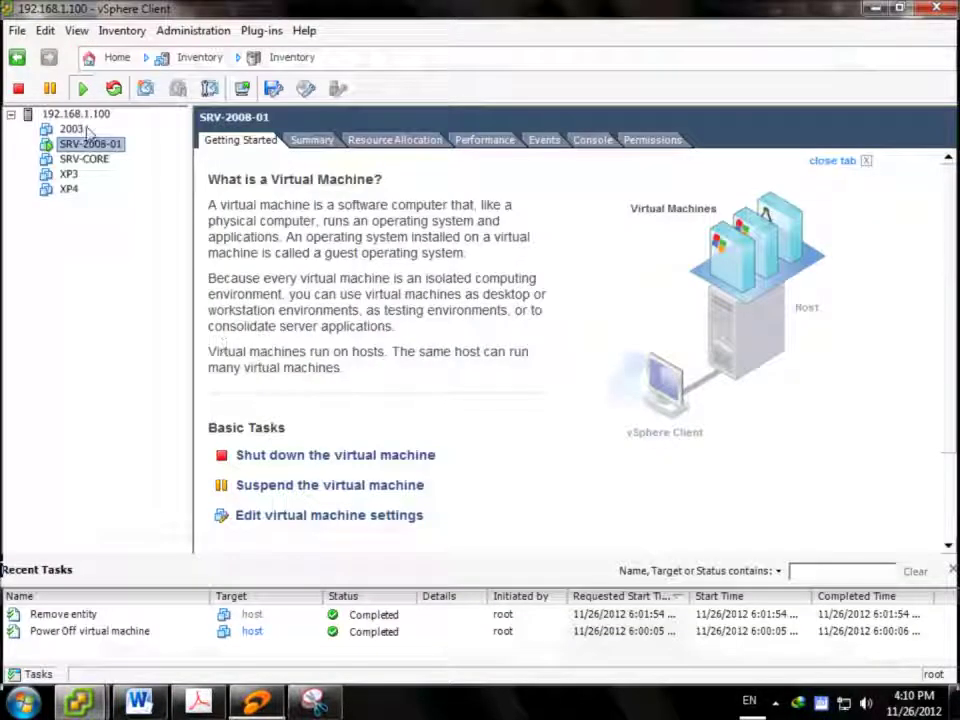
{"action": "left_click", "coordinate": [17, 57]}
{"action": "left_click", "coordinate": [17, 30]}
{"action": "mouse_move", "coordinate": [261, 30]}
{"action": "mouse_move", "coordinate": [140, 48]}
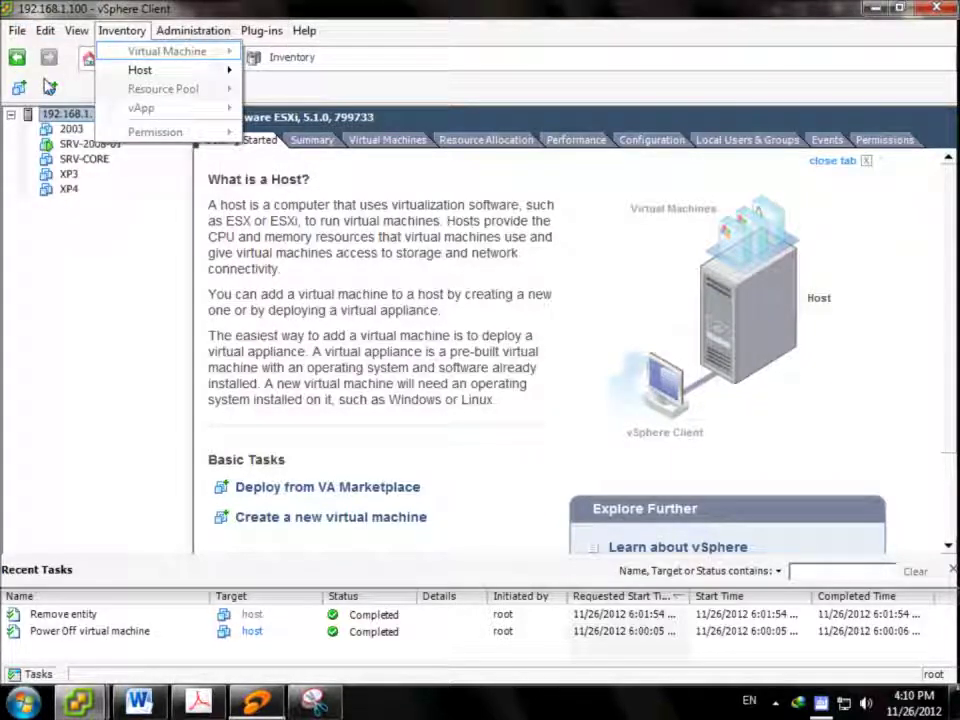
{"action": "left_click", "coordinate": [265, 48]}
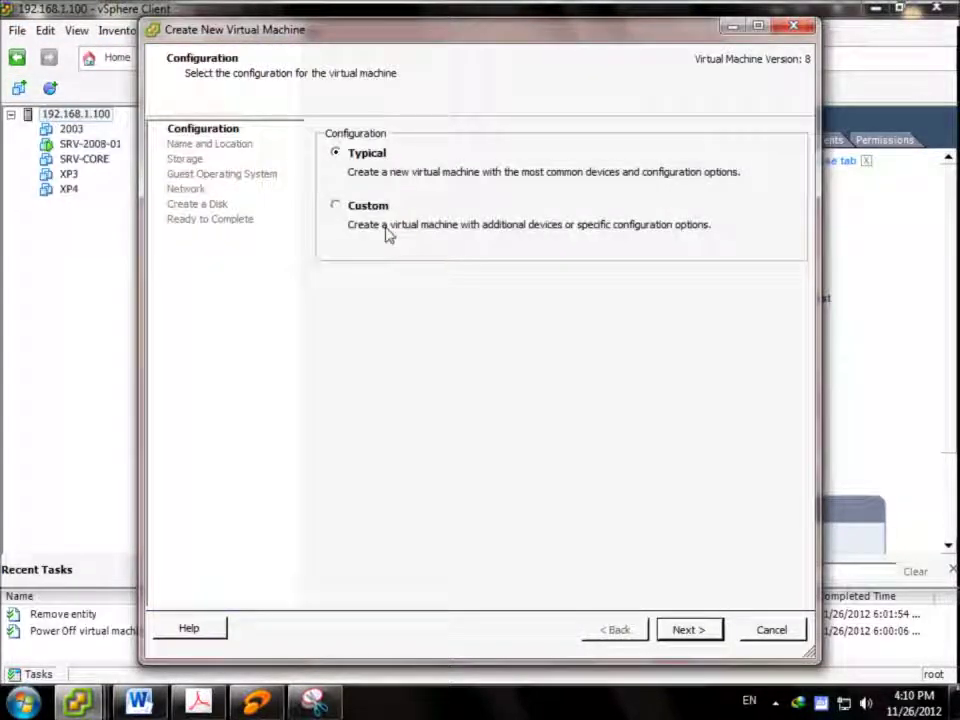
Create a Typical VM named WDS-HOST on datastore1 with Windows 7 (32-bit) guest OS
{"action": "left_click", "coordinate": [673, 634]}
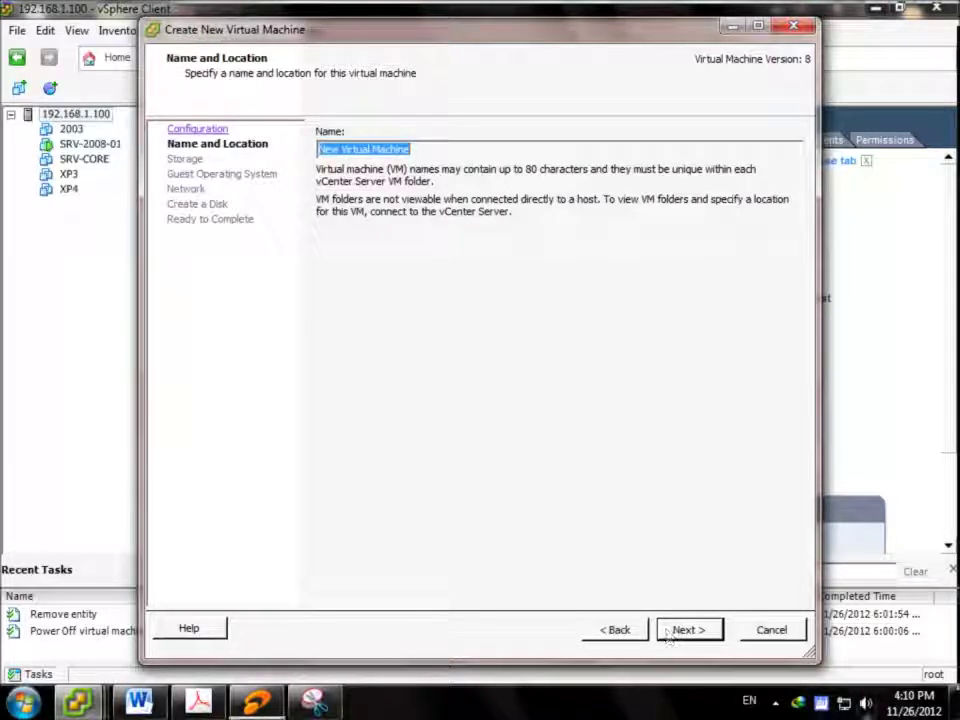
{"action": "type", "text": "WDS-HOST"}
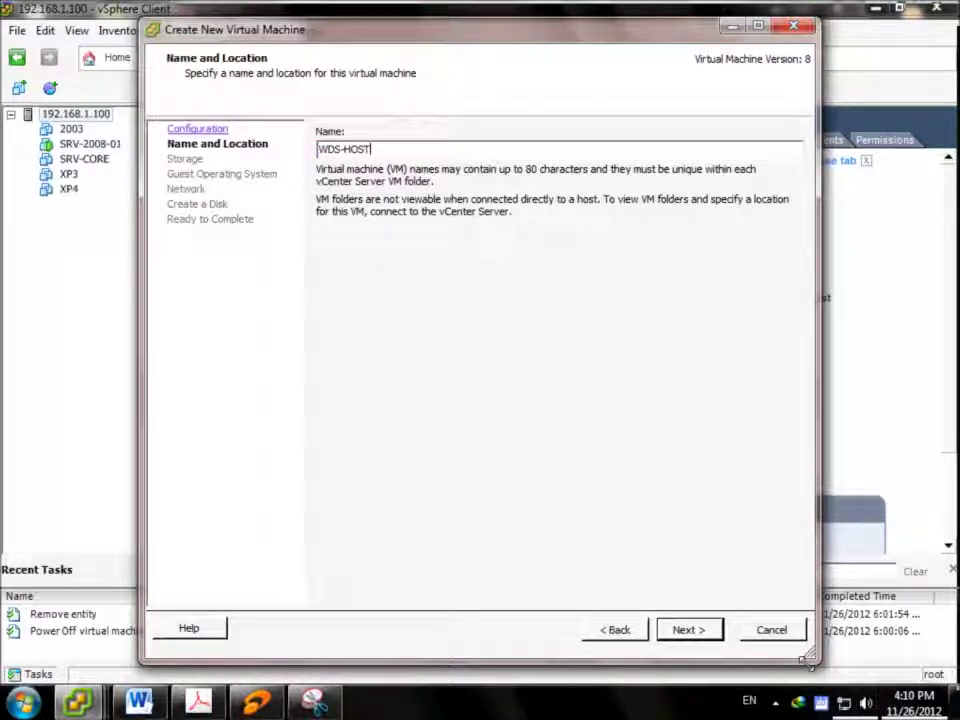
{"action": "left_click", "coordinate": [711, 634]}
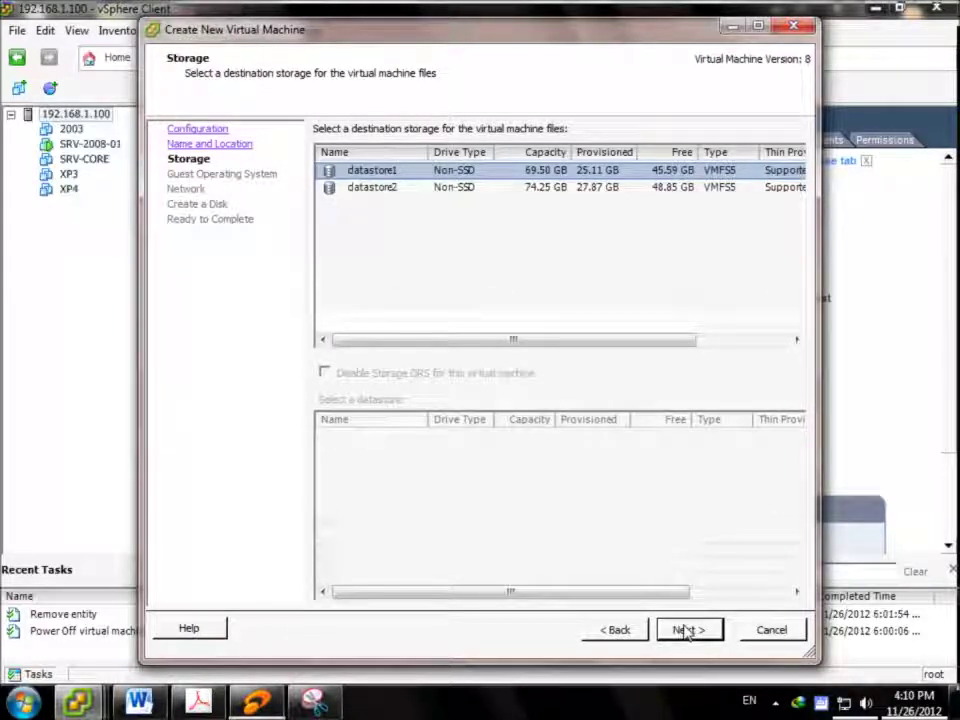
{"action": "left_click", "coordinate": [682, 630]}
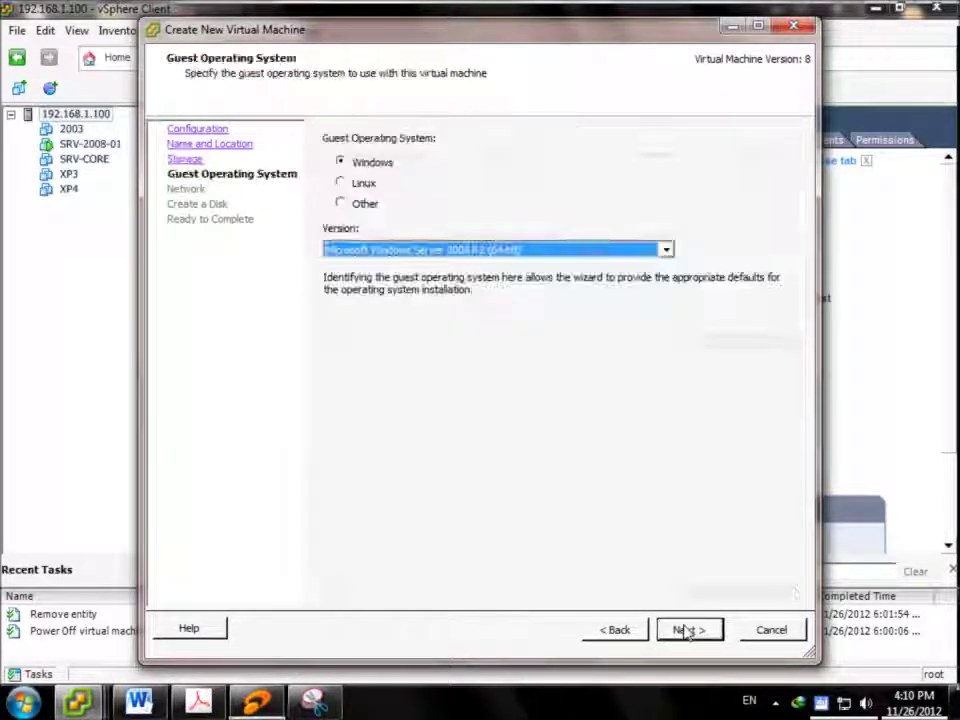
{"action": "left_click", "coordinate": [508, 250]}
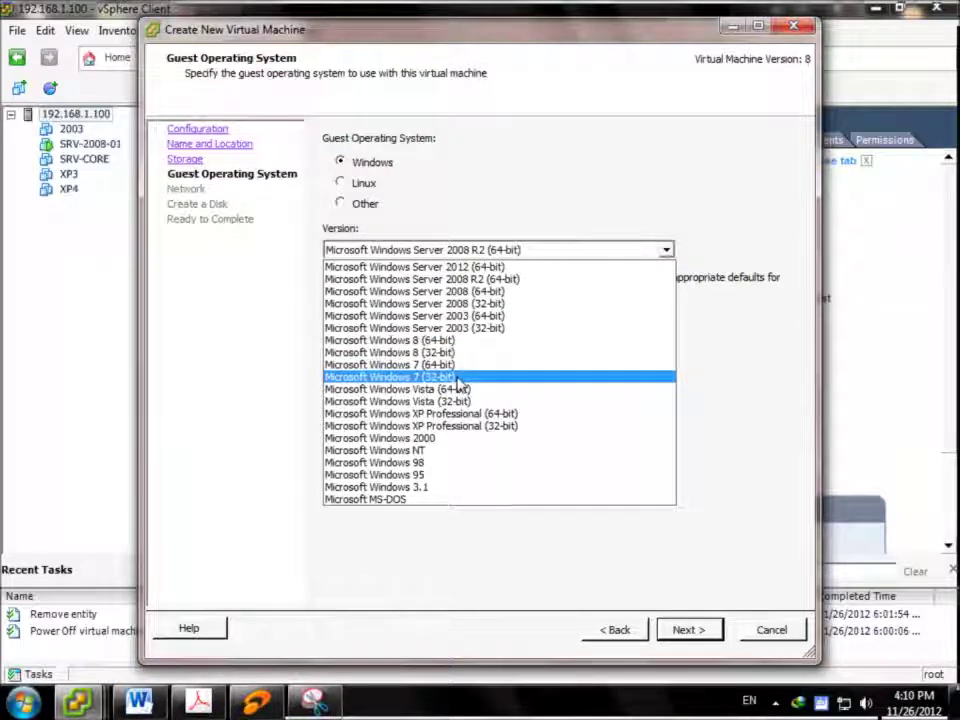
{"action": "left_click", "coordinate": [456, 379]}
Keep default networking, give it a 15 GB disk, and choose to edit settings before completion
{"action": "left_click", "coordinate": [684, 632]}
{"action": "left_click", "coordinate": [681, 632]}
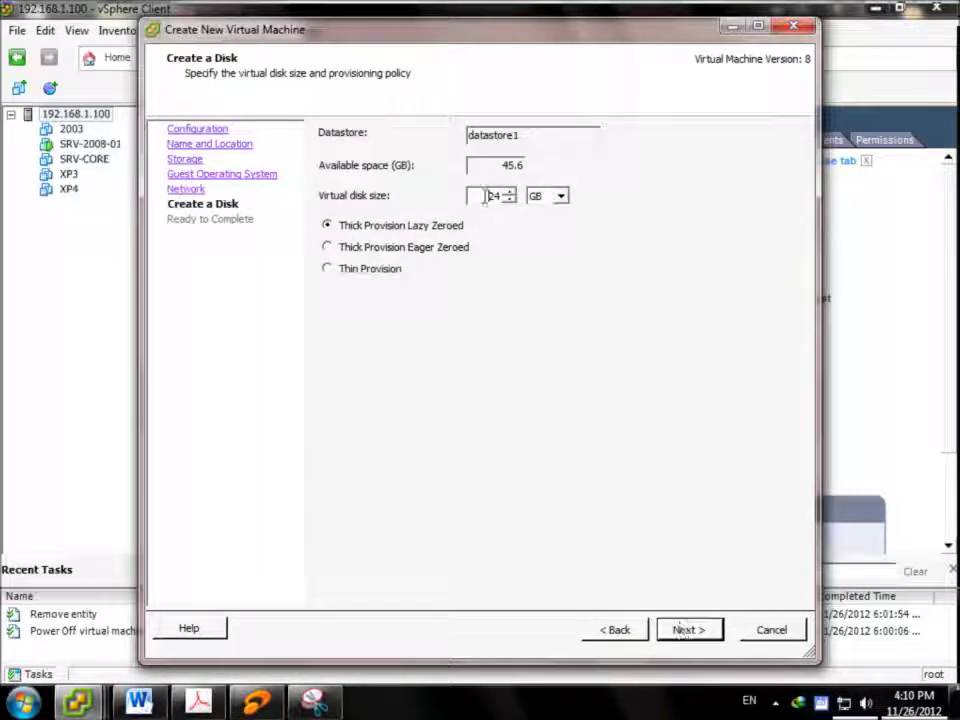
{"action": "type", "text": "15"}
{"action": "left_click", "coordinate": [716, 634]}
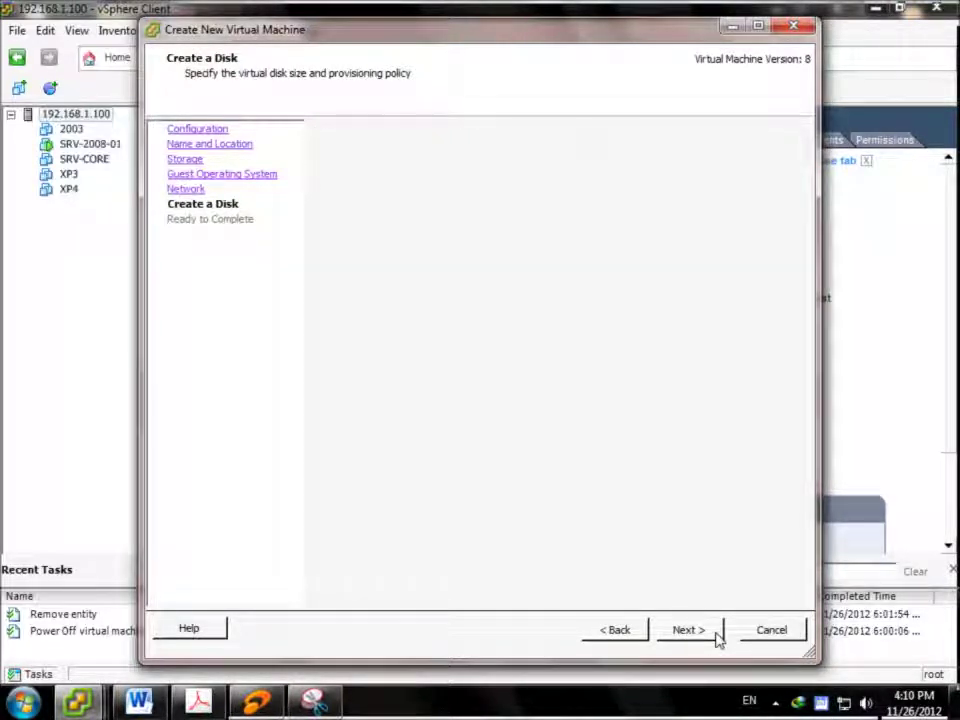
{"action": "left_click", "coordinate": [490, 555]}
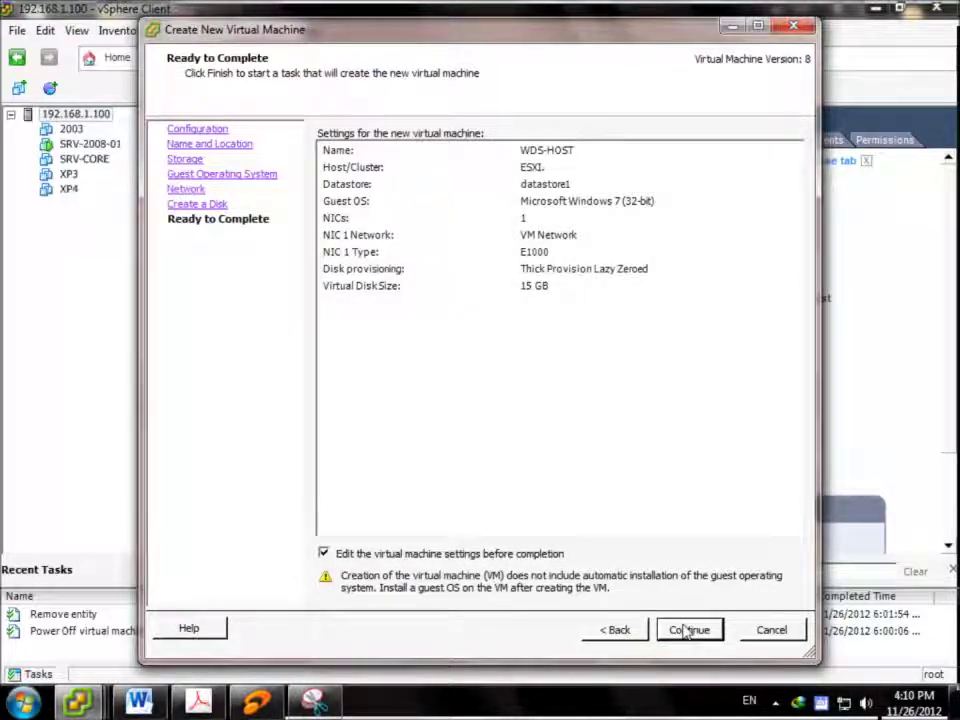
{"action": "left_click", "coordinate": [688, 630]}
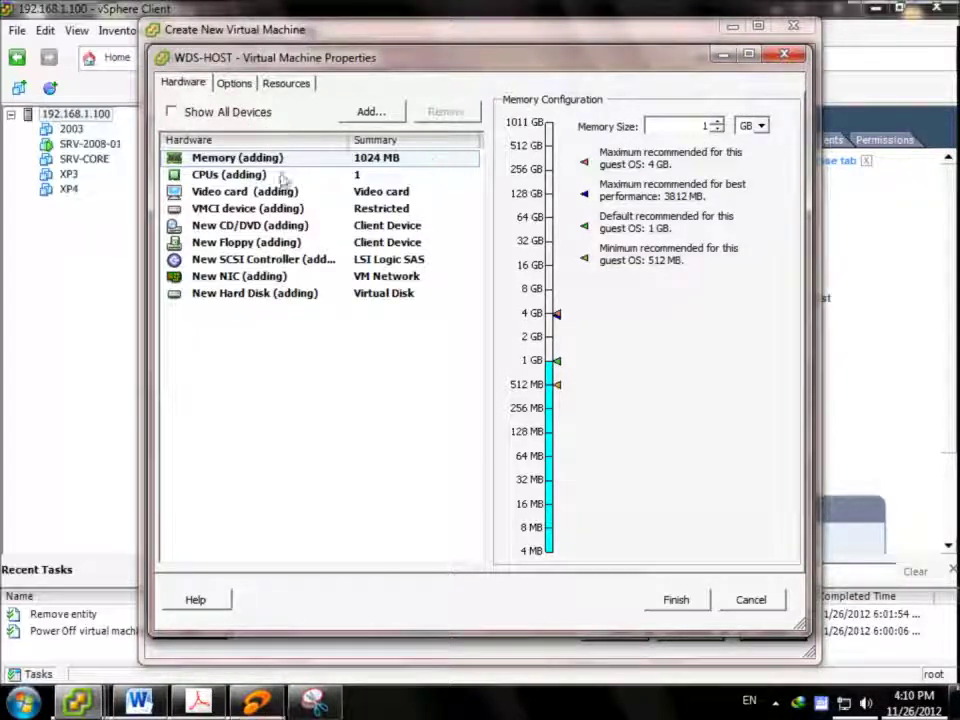
Check the new NIC, enable Force BIOS Setup in Boot Options, and create WDS-HOST
{"action": "left_click", "coordinate": [248, 279]}
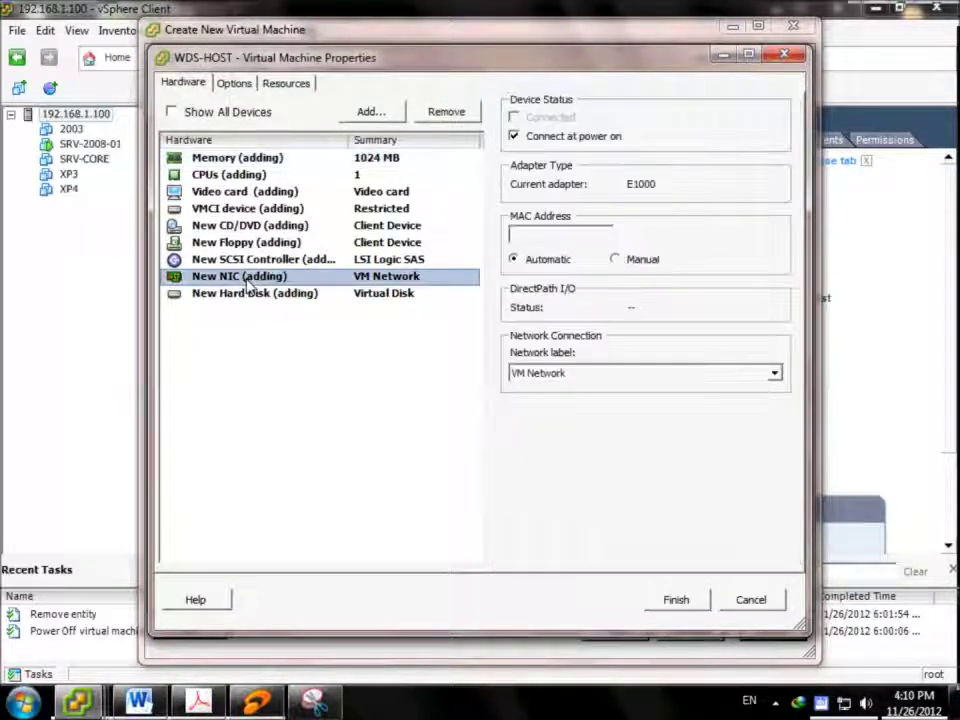
{"action": "left_click", "coordinate": [236, 86]}
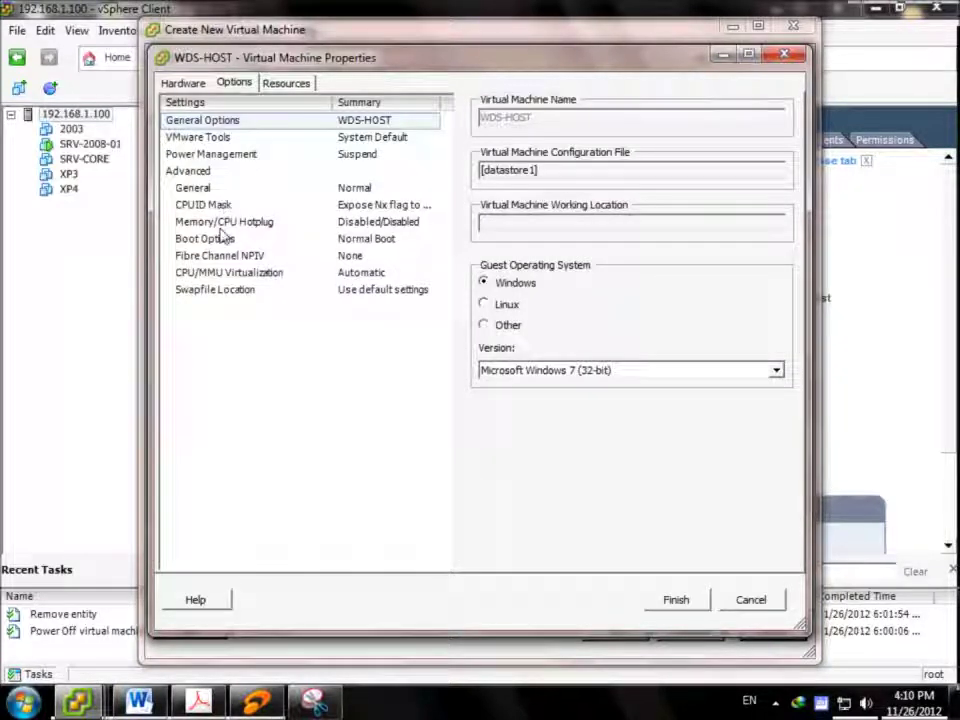
{"action": "left_click", "coordinate": [216, 241]}
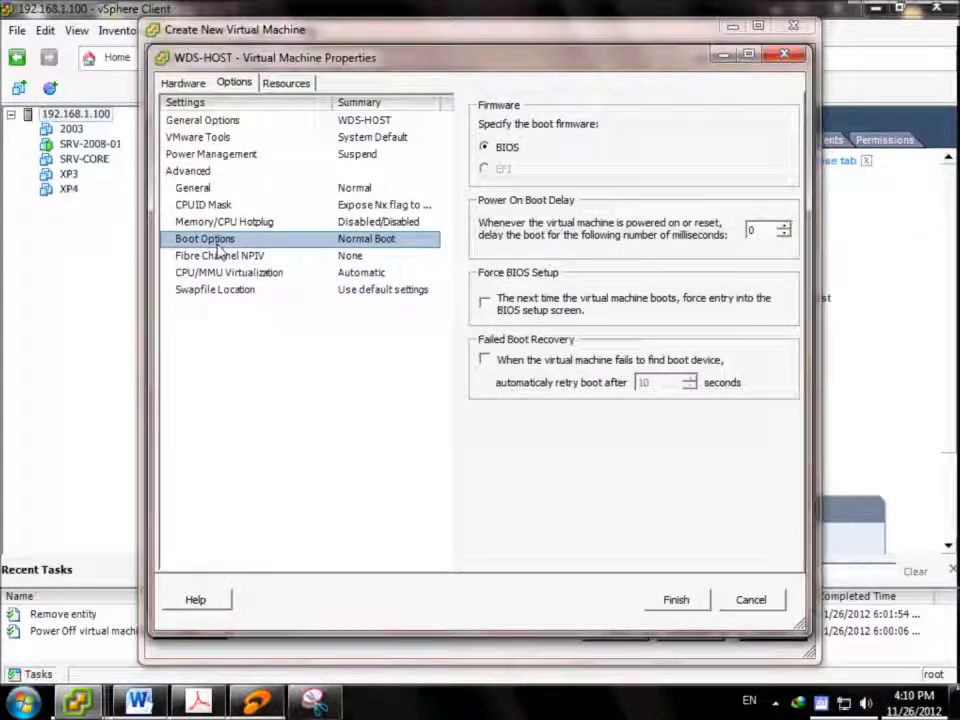
{"action": "left_click", "coordinate": [507, 310]}
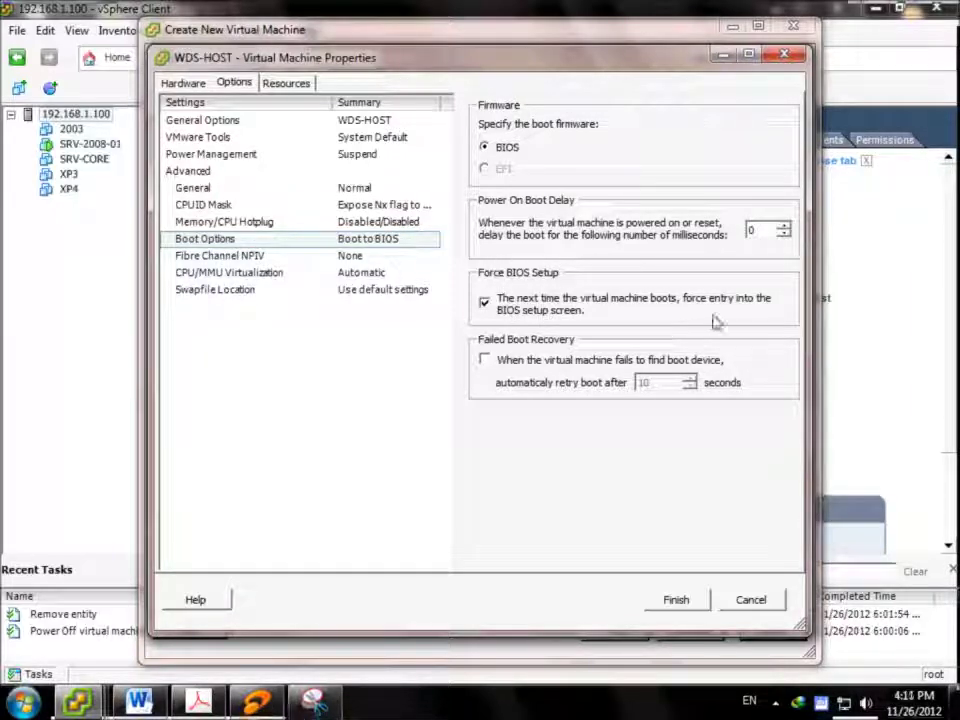
{"action": "left_click", "coordinate": [677, 602]}
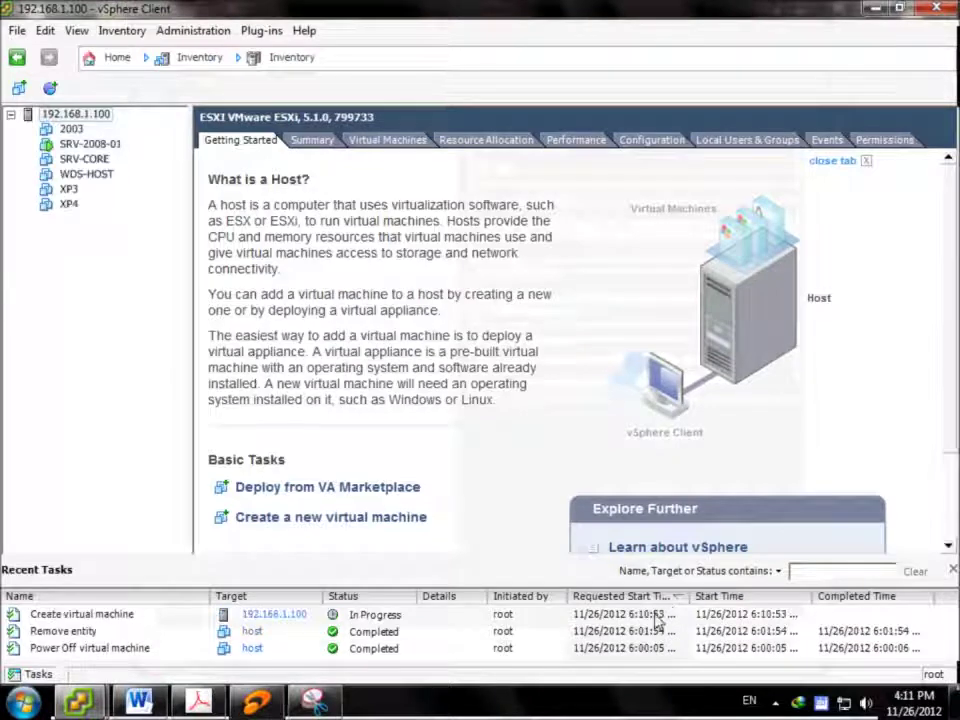
Power on WDS-HOST, open and reposition its console, and take keyboard control
{"action": "left_click", "coordinate": [92, 175]}
{"action": "left_click", "coordinate": [82, 88]}
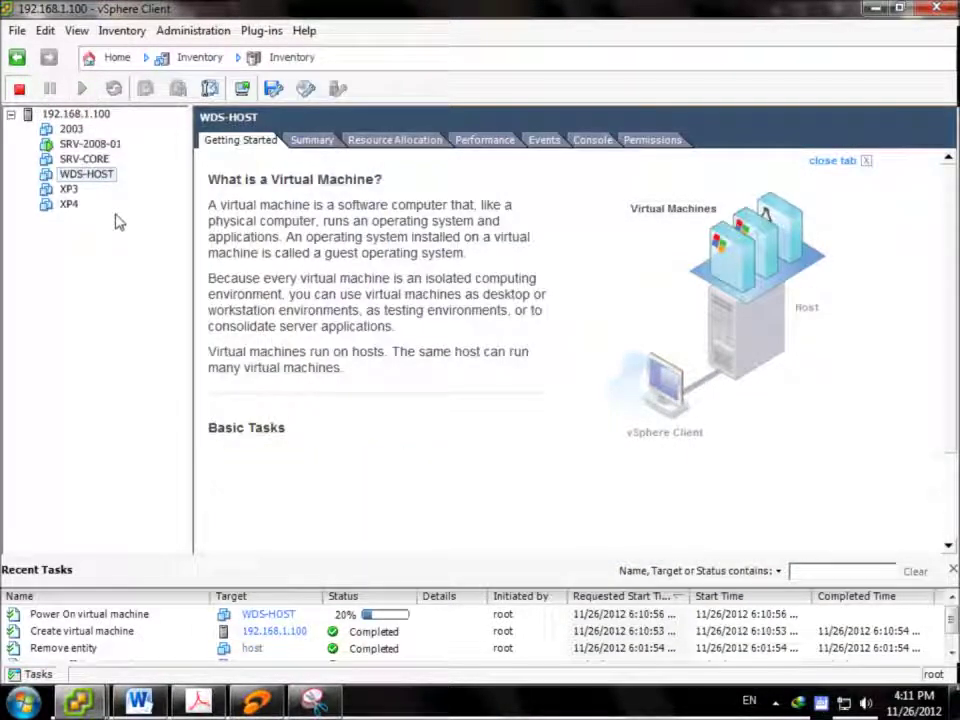
{"action": "left_click", "coordinate": [242, 88]}
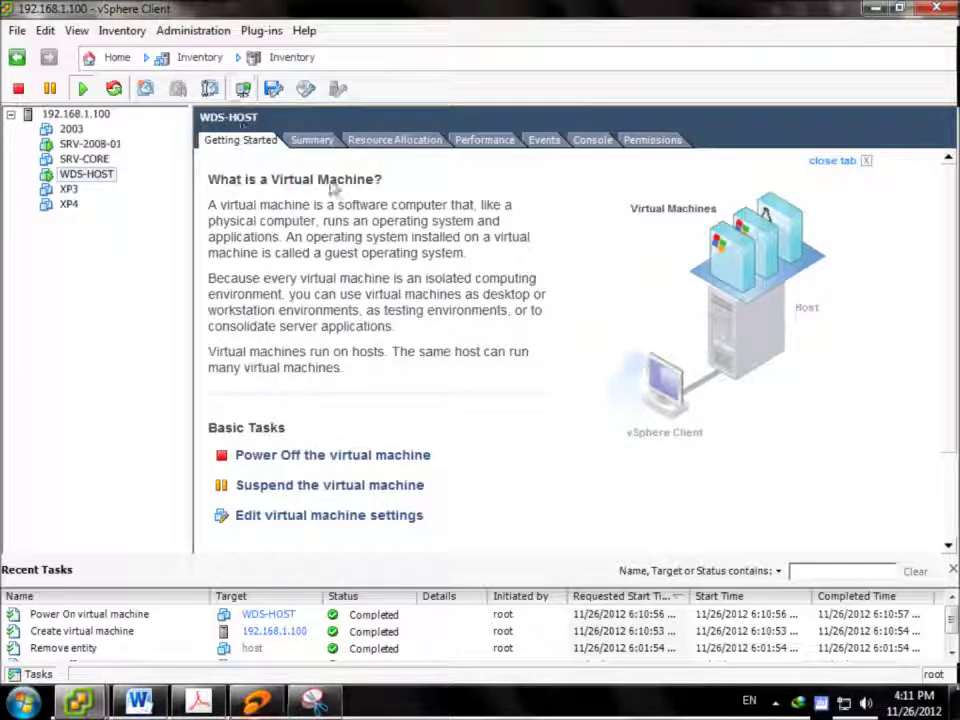
{"action": "left_click_drag", "start_coordinate": [380, 167], "coordinate": [456, 92]}
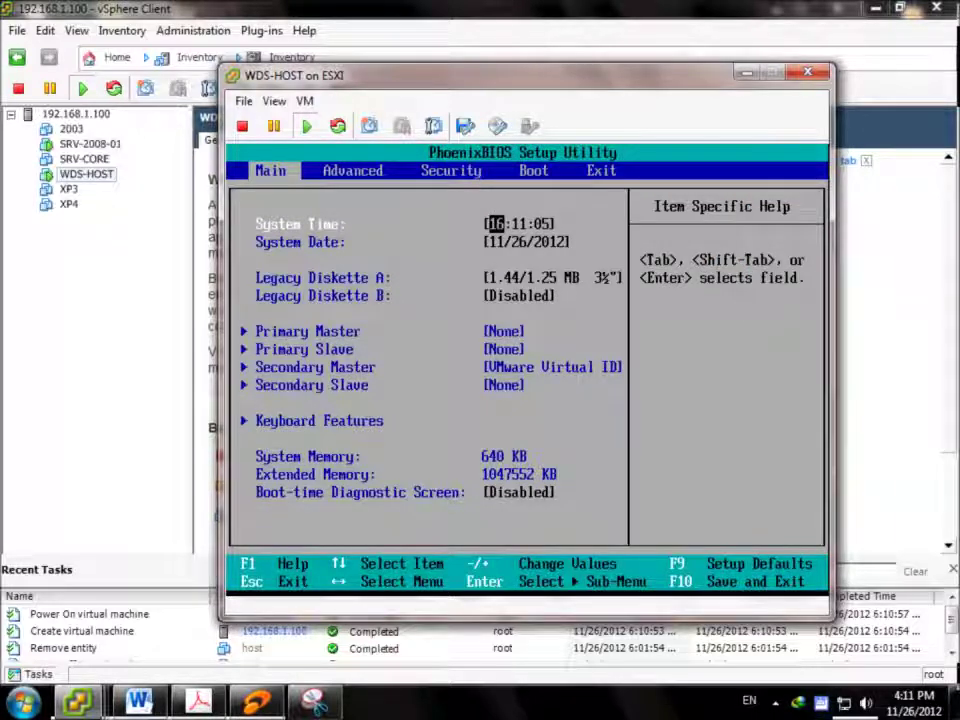
{"action": "left_click", "coordinate": [495, 212]}
Set the BIOS boot order to network boot first, CD-ROM second, and save with F10
{"action": "key", "text": "Right"}
{"action": "key", "text": "Right"}
{"action": "key", "text": "Right"}
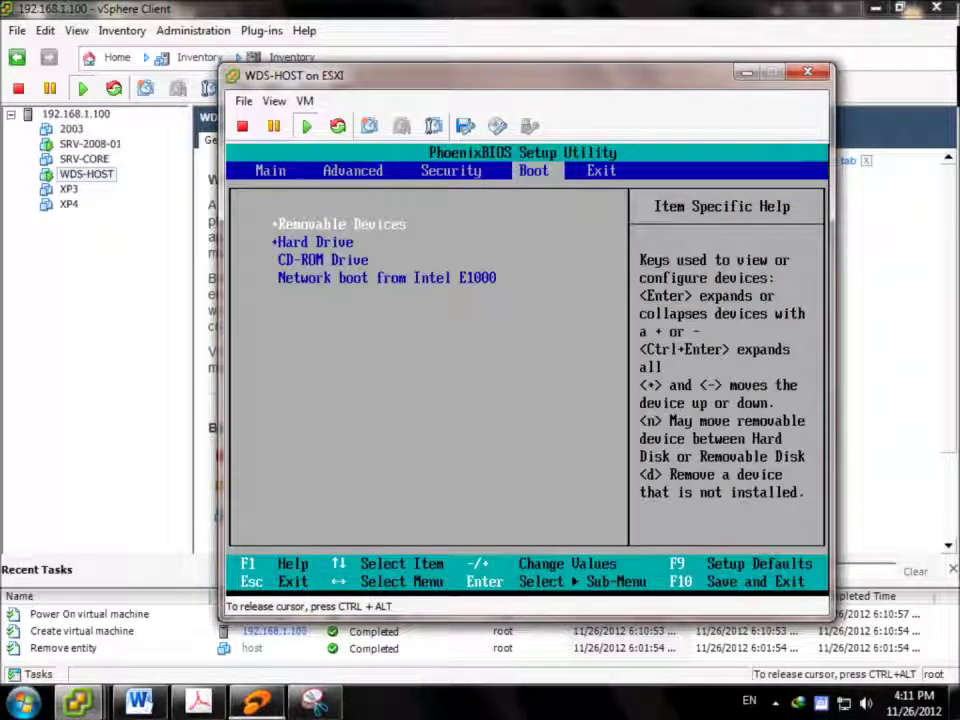
{"action": "key", "text": "Down"}
{"action": "key", "text": "Down"}
{"action": "key", "text": "Down"}
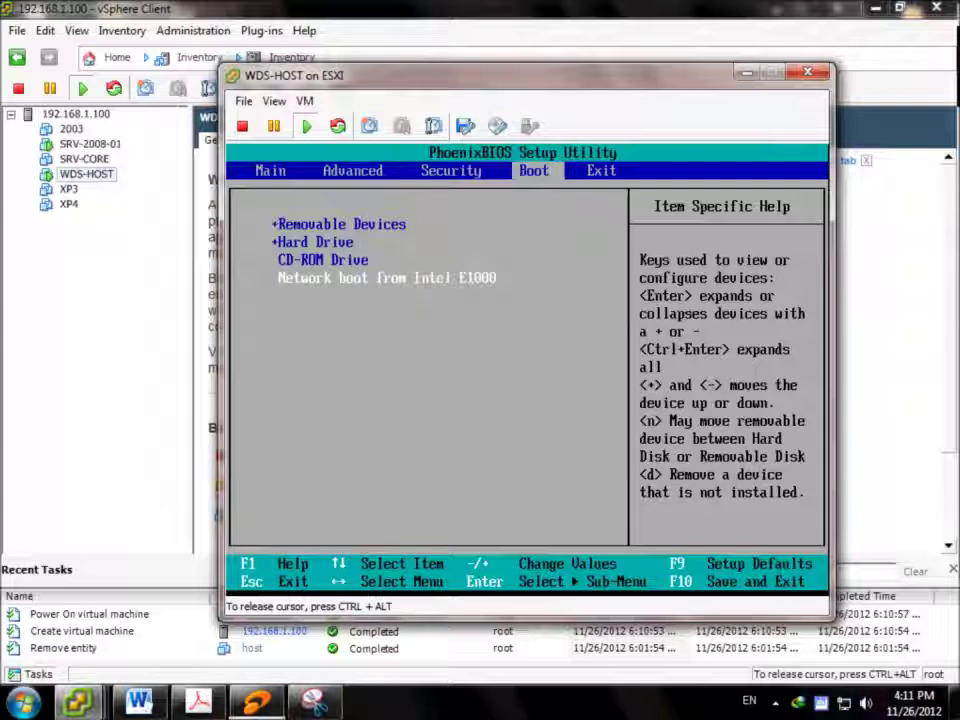
{"action": "key", "text": "plus"}
{"action": "key", "text": "plus"}
{"action": "key", "text": "plus"}
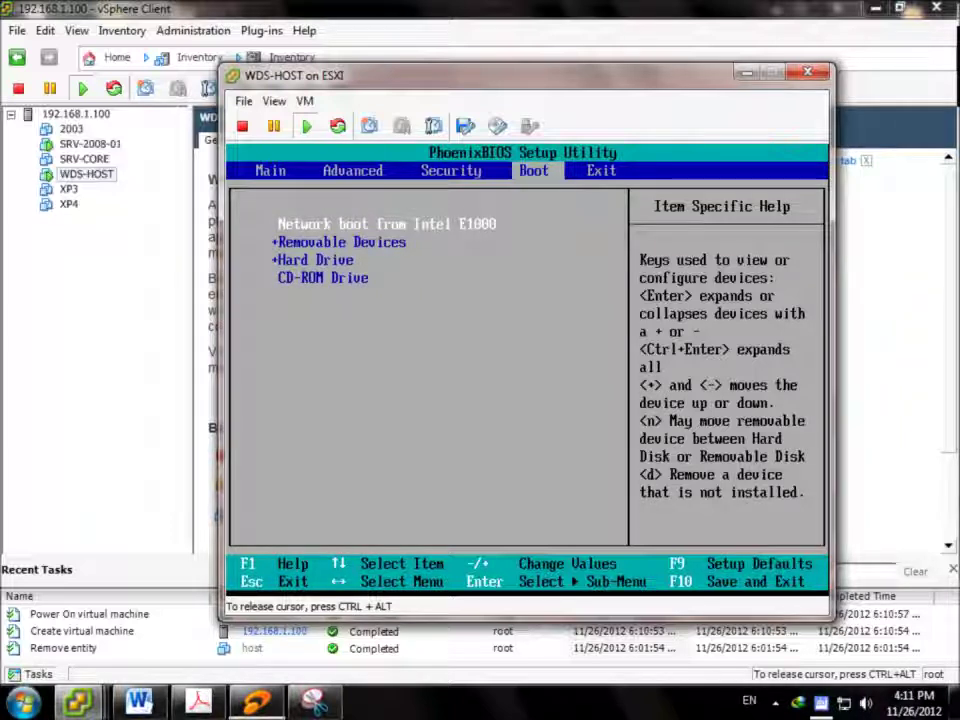
{"action": "key", "text": "Down"}
{"action": "key", "text": "Down"}
{"action": "key", "text": "Down"}
{"action": "key", "text": "plus"}
{"action": "key", "text": "plus"}
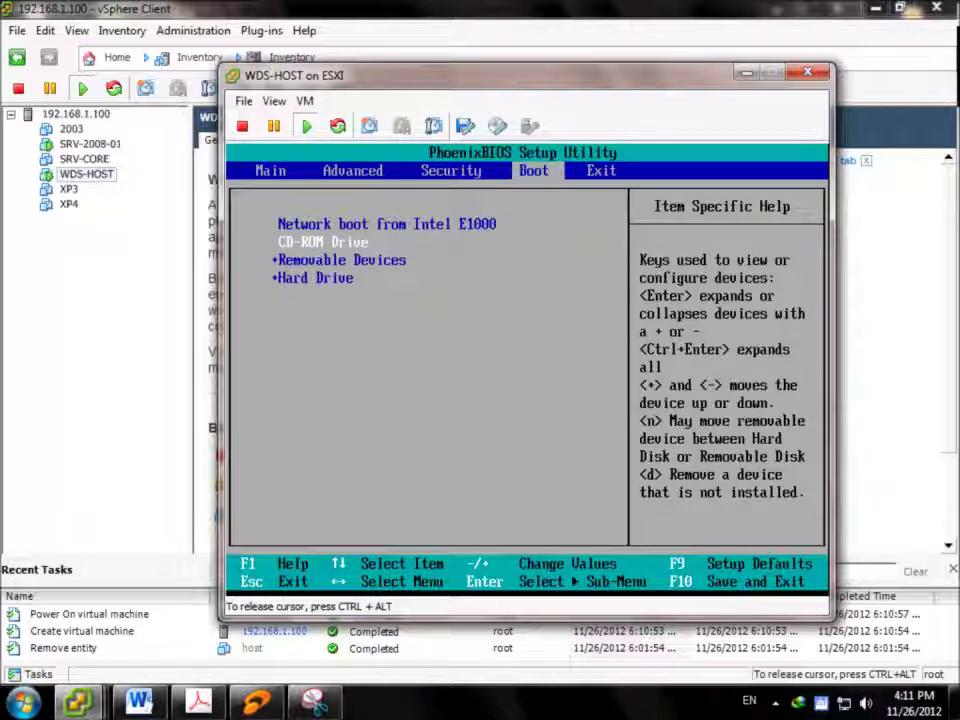
{"action": "key", "text": "F10"}
{"action": "key", "text": "Return"}
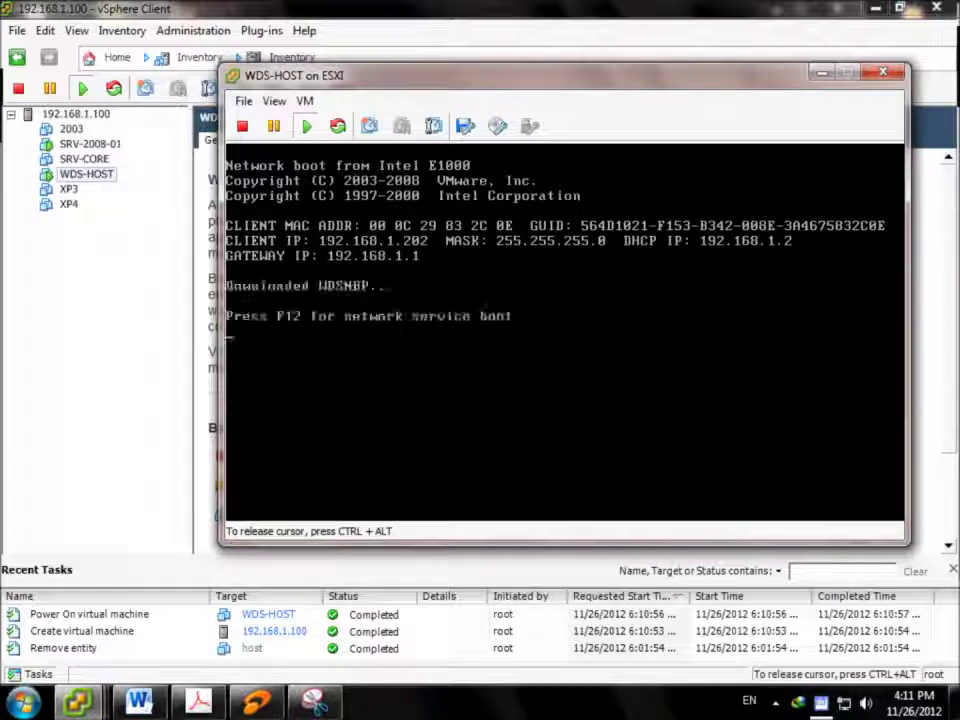
Start a network service boot with F12 and enlarge the WDS-HOST console to fill the screen
{"action": "key", "text": "F12"}
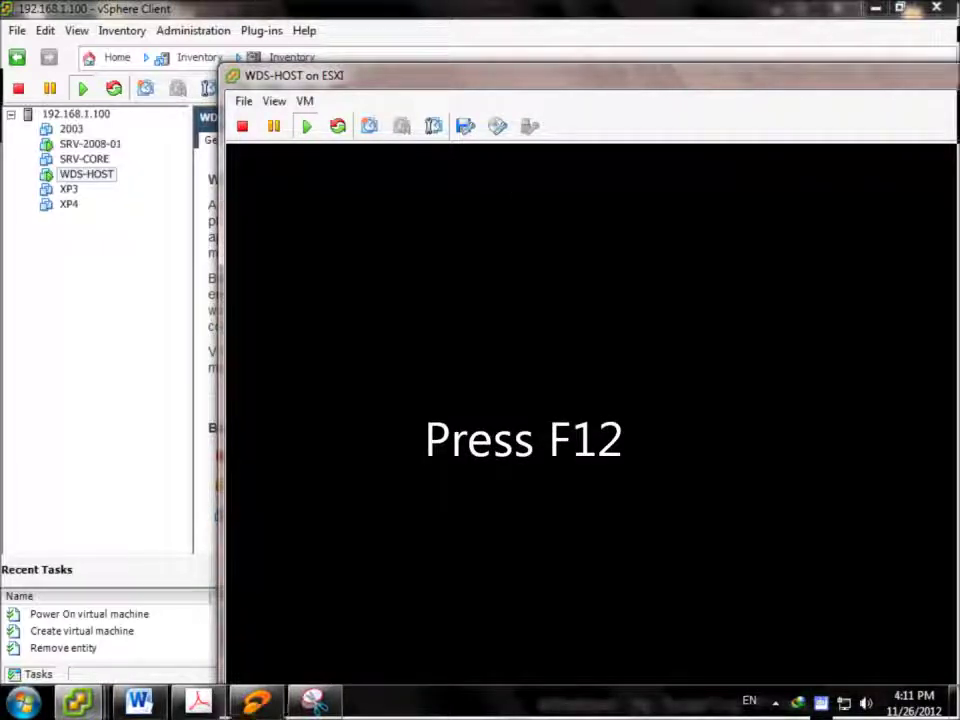
{"action": "left_click_drag", "start_coordinate": [505, 90], "coordinate": [284, 5]}
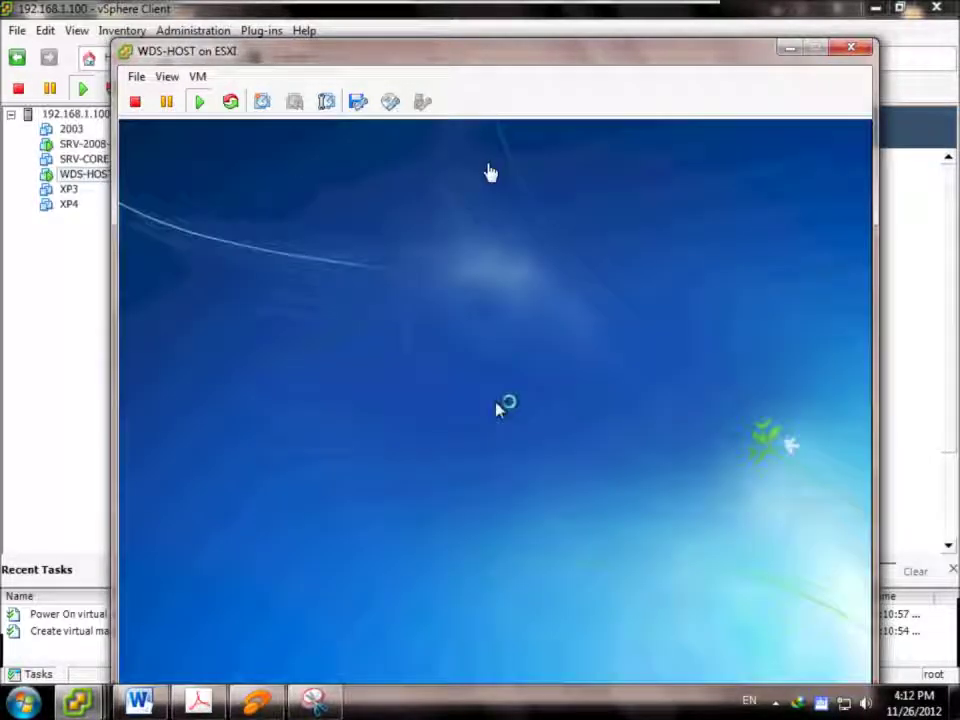
Take control of the WDS-HOST console and accept the locale and keyboard settings
{"action": "left_click_drag", "start_coordinate": [512, 67], "coordinate": [510, 38]}
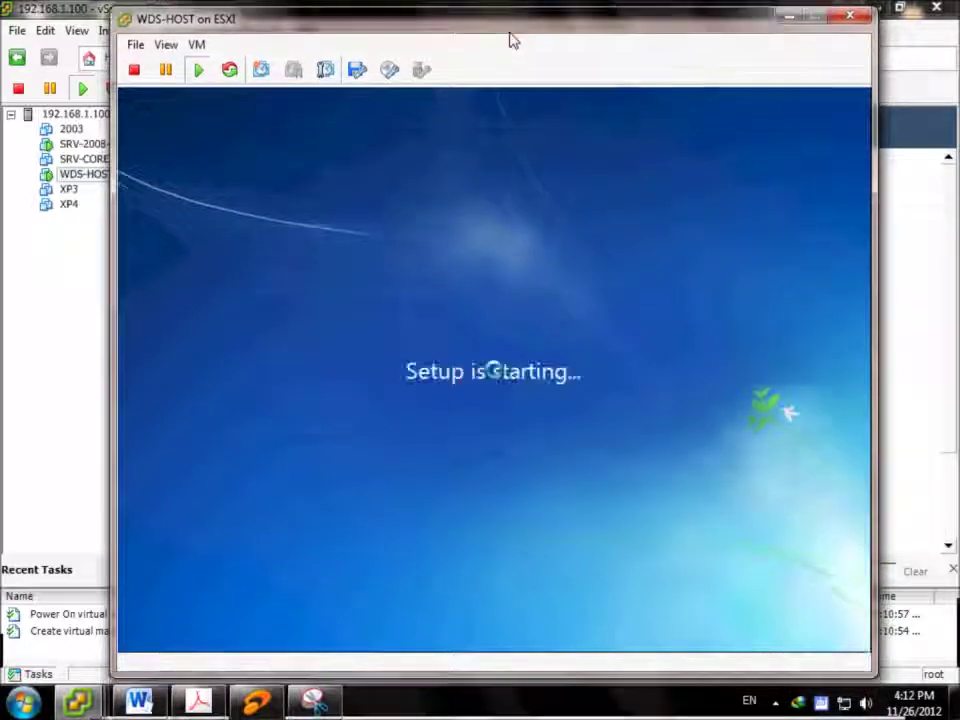
{"action": "left_click", "coordinate": [651, 291]}
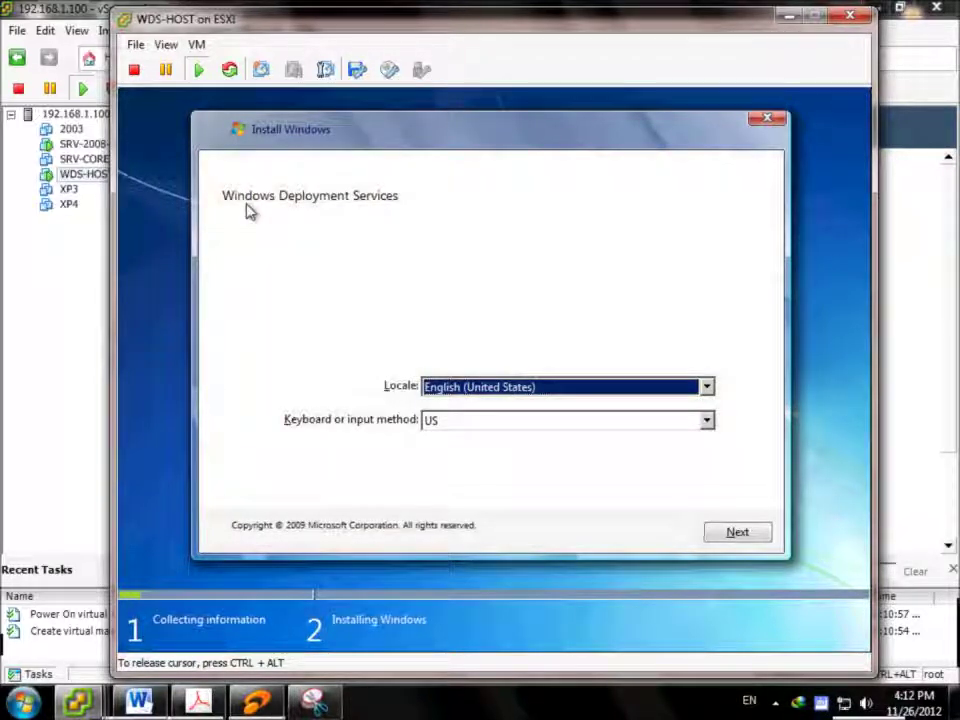
{"action": "left_click", "coordinate": [722, 535]}
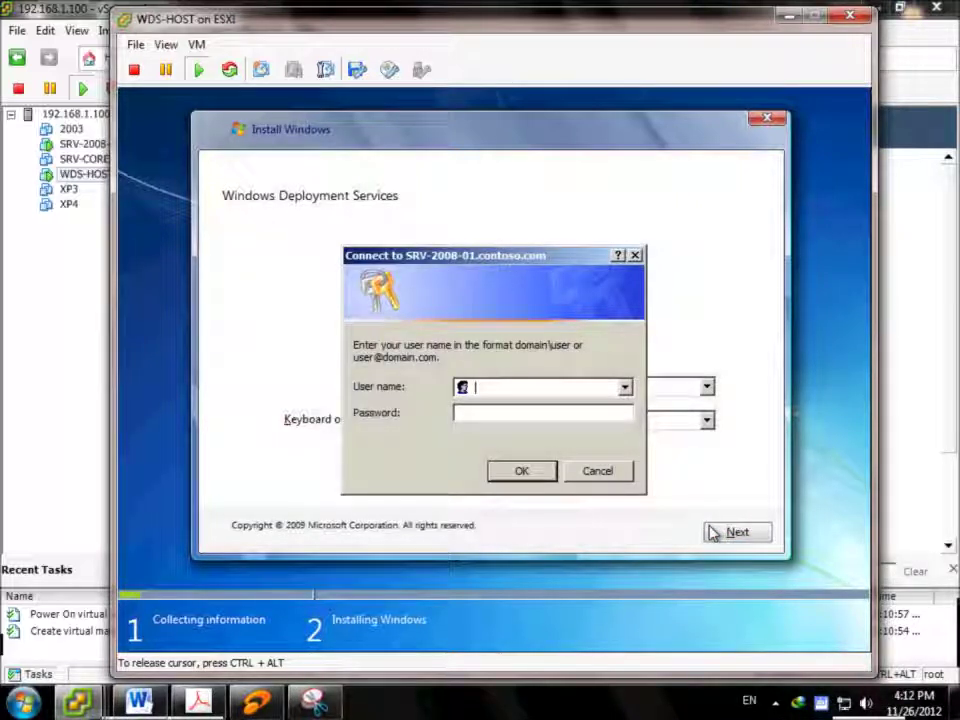
Sign in to SRV-2008-01 with the domain administrator account name and password
{"action": "type", "text": "administrator"}
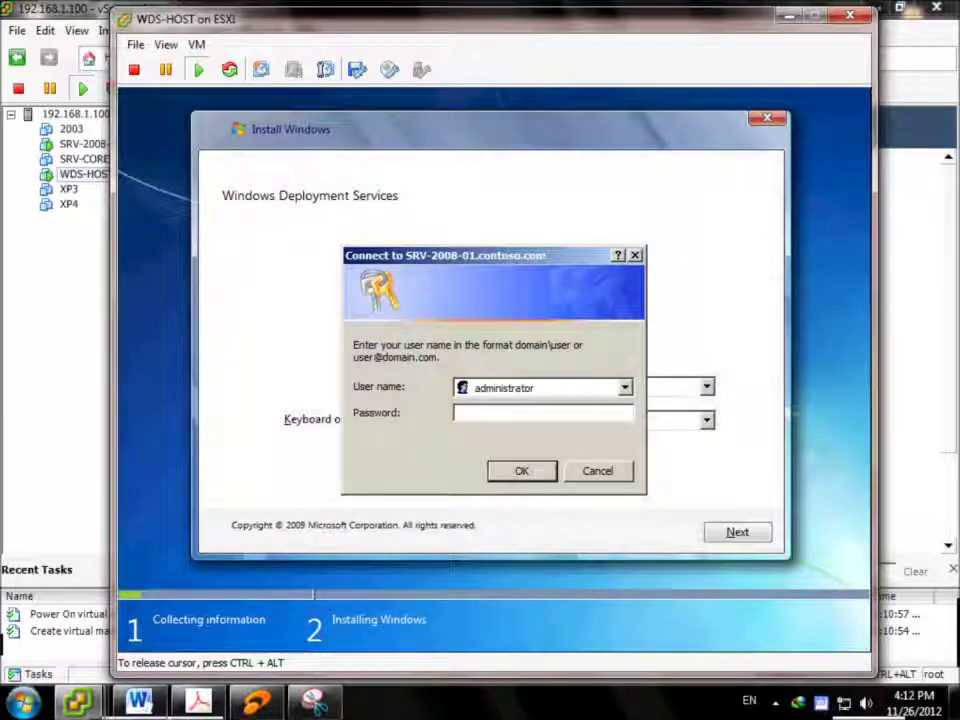
{"action": "type", "text": "@con"}
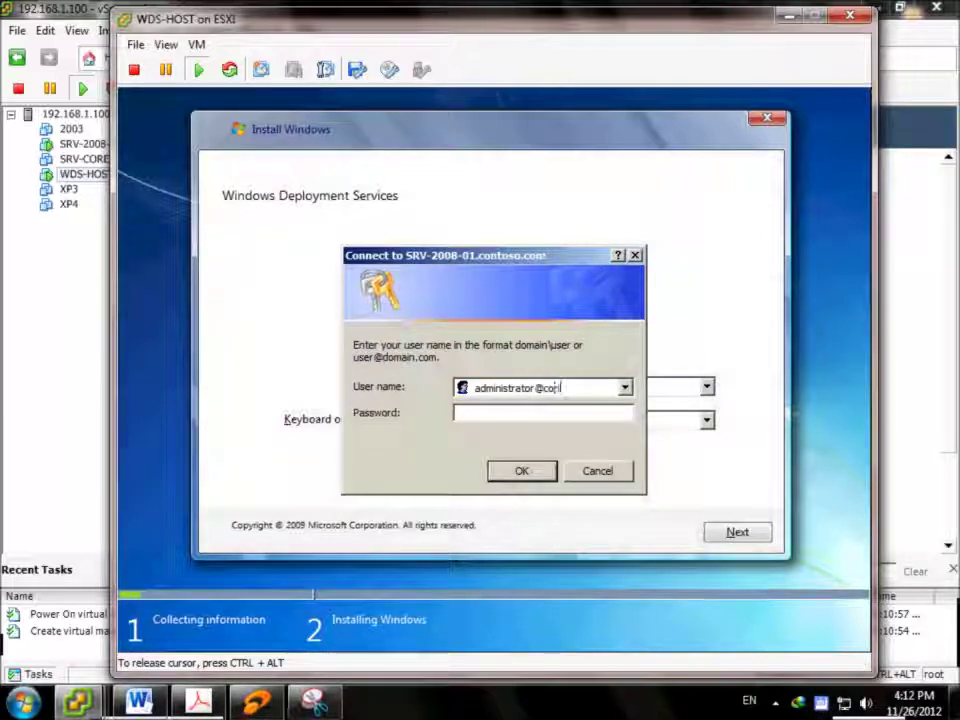
{"action": "type", "text": "toso.com"}
{"action": "key", "text": "Tab"}
{"action": "type", "text": "P@s"}
{"action": "key", "text": "Return"}
{"action": "left_click", "coordinate": [716, 532]}
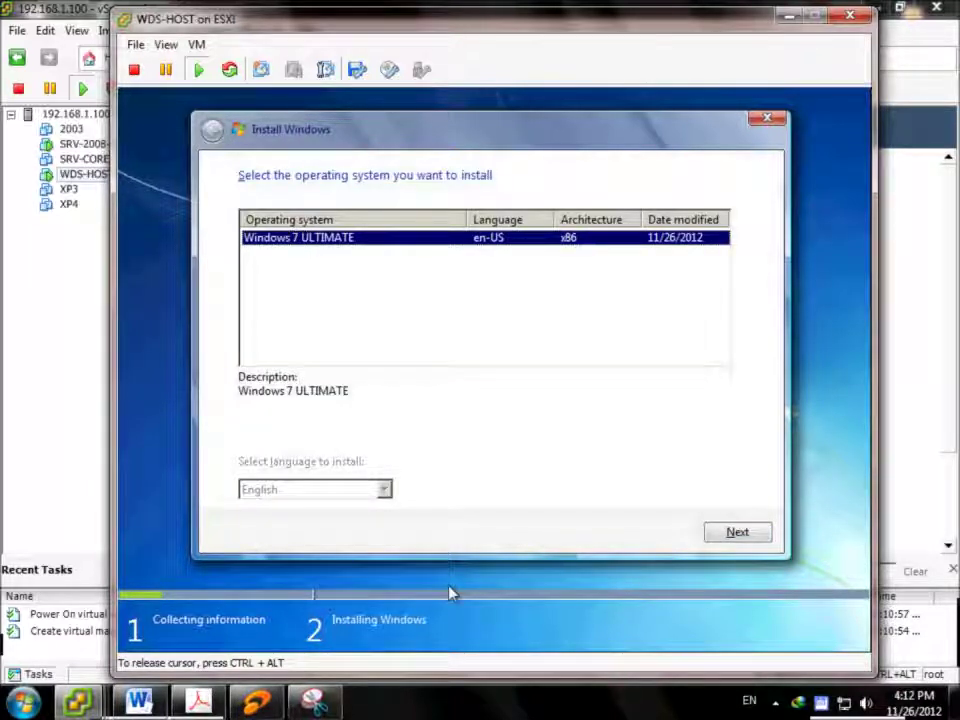
Install Windows 7 ULTIMATE onto Disk 0's 15.0 GB unallocated space, then release the mouse to the host
{"action": "left_click", "coordinate": [764, 534]}
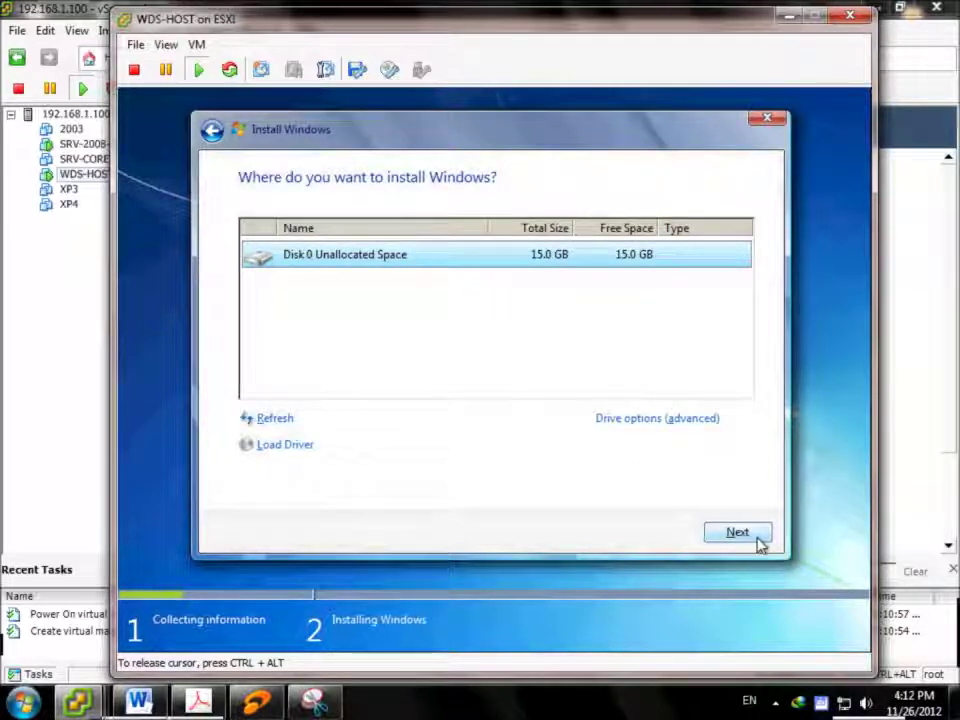
{"action": "left_click", "coordinate": [744, 532]}
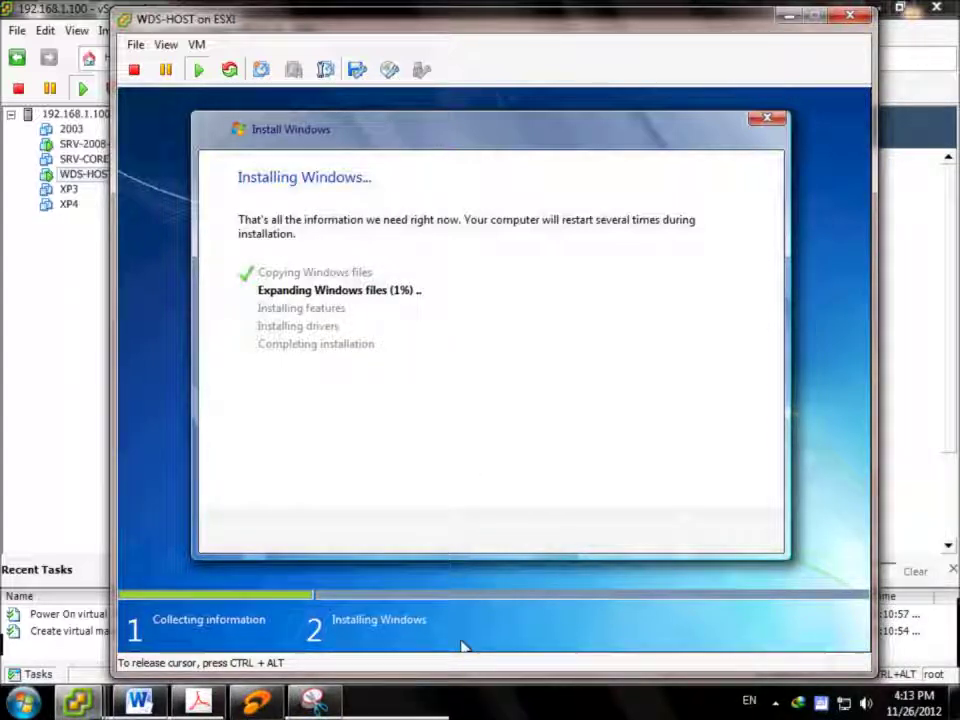
{"action": "key", "text": "ctrl+alt"}
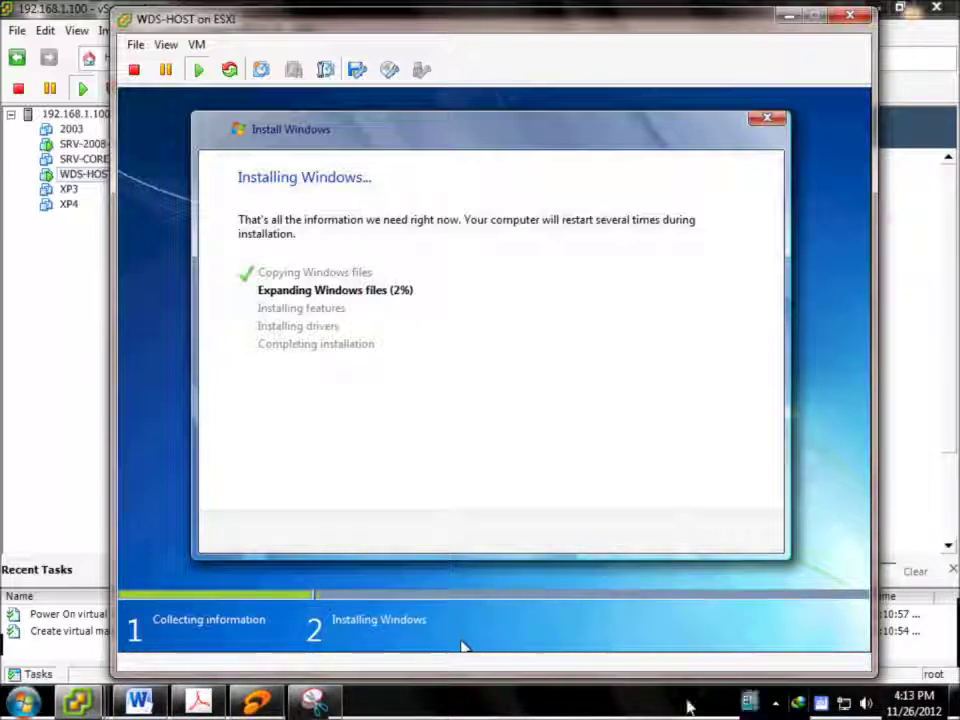